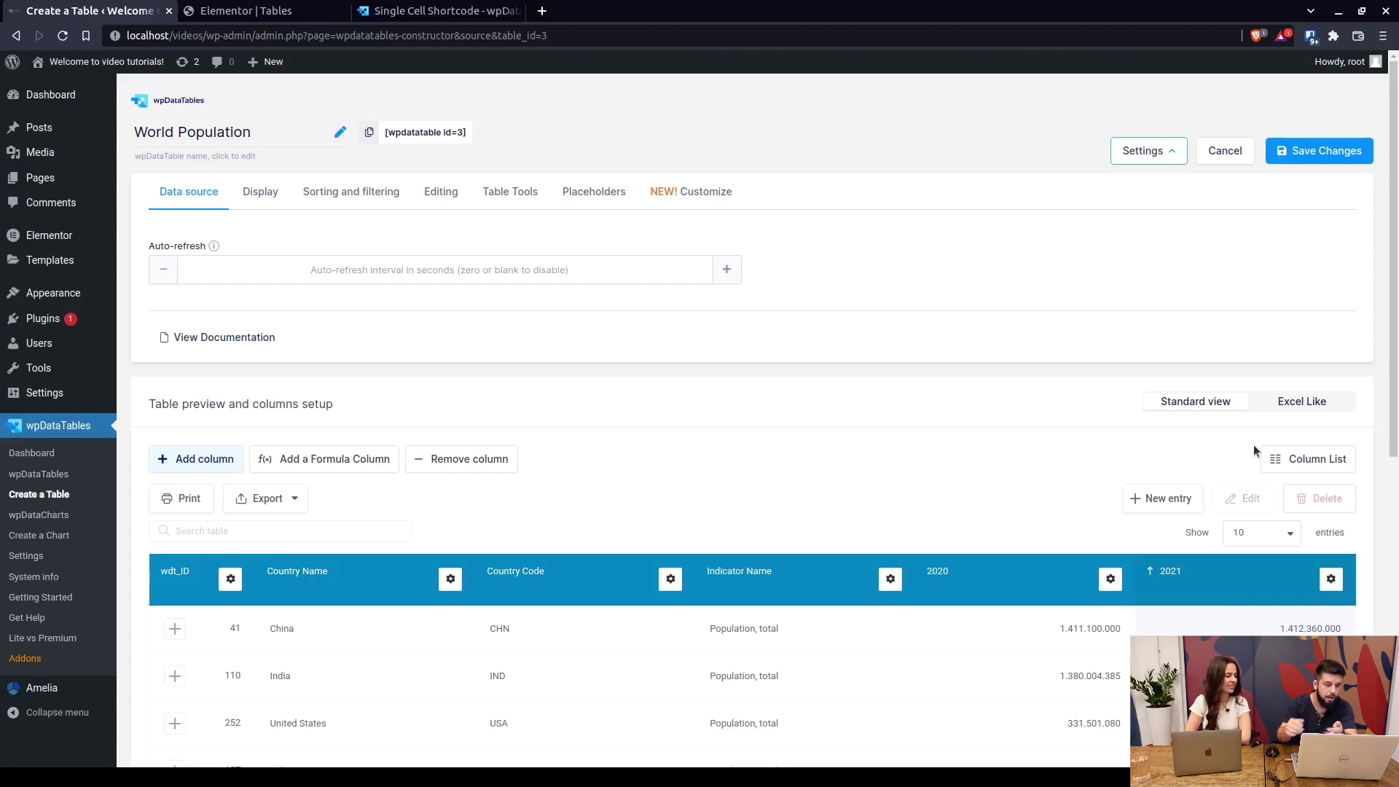
Show the Sorting and filtering settings, with column filters, table sorting and search enabled.
scroll(1166, 539, "down", 3)
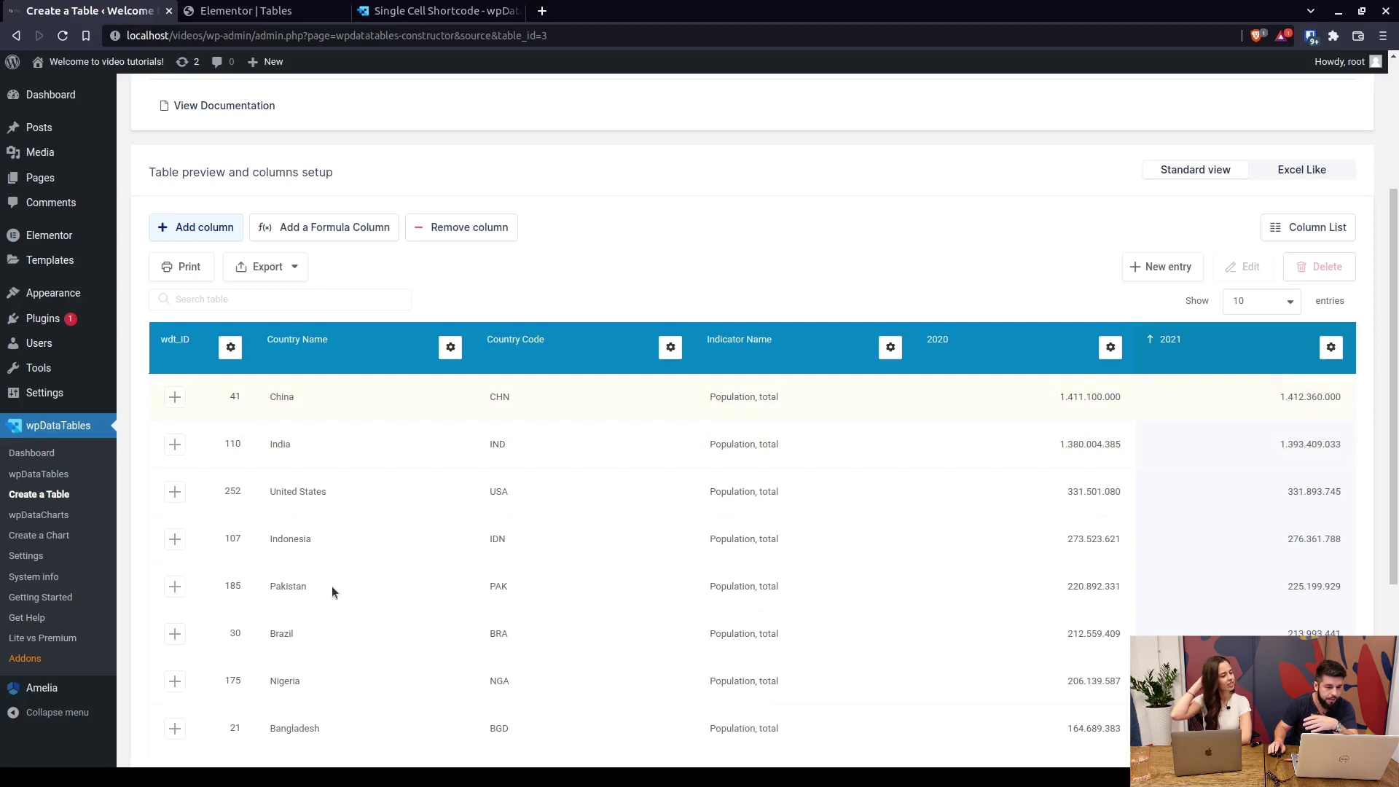
scroll(335, 583, "down", 1)
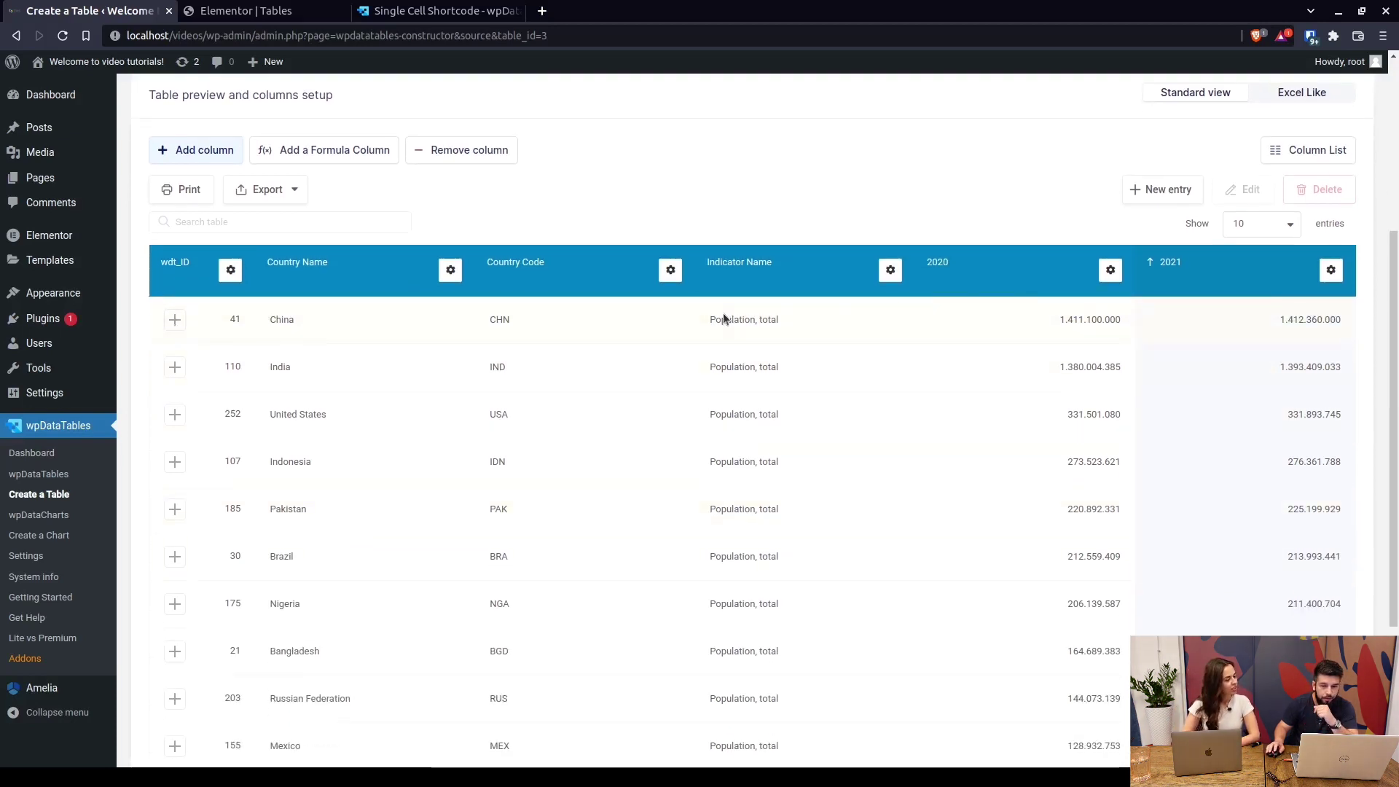
scroll(510, 427, "up", 4)
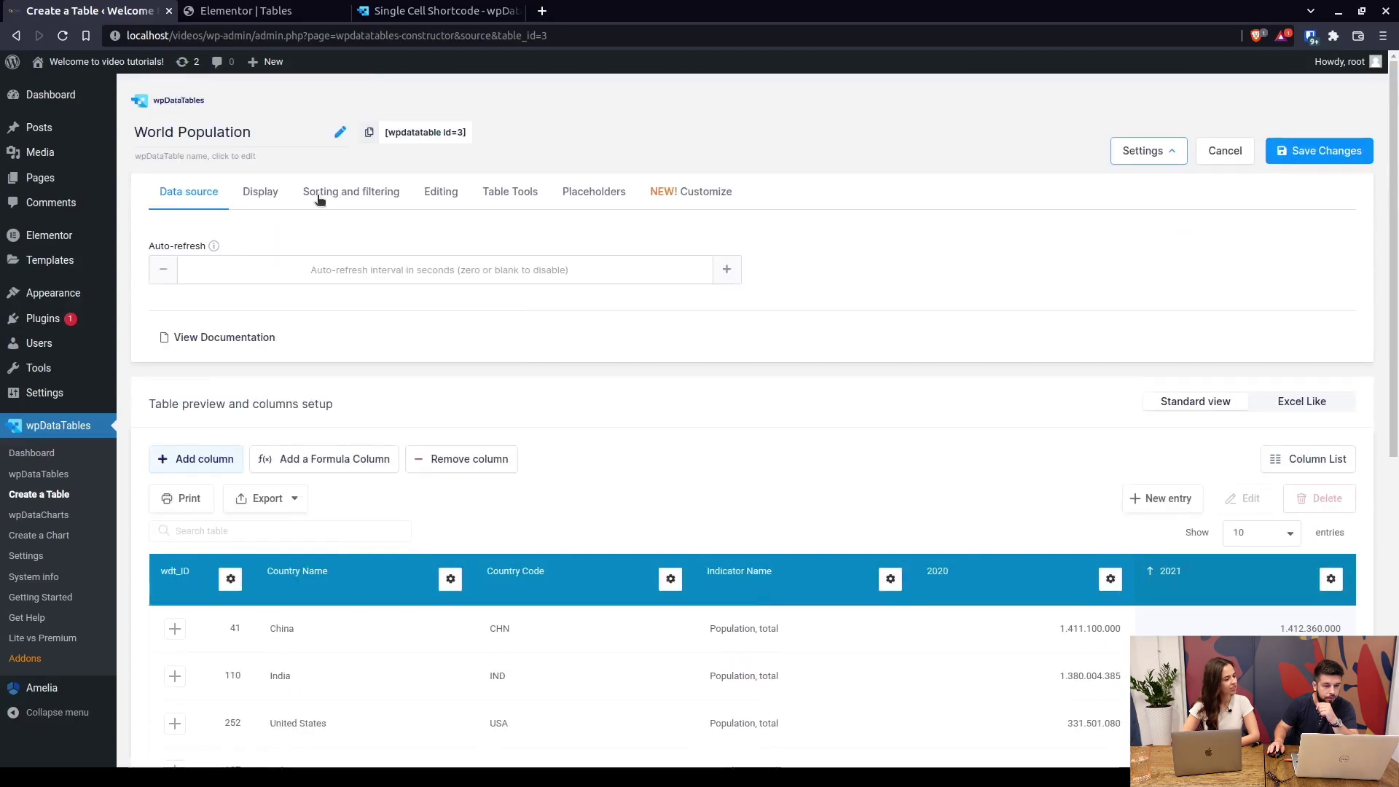
left_click(260, 191)
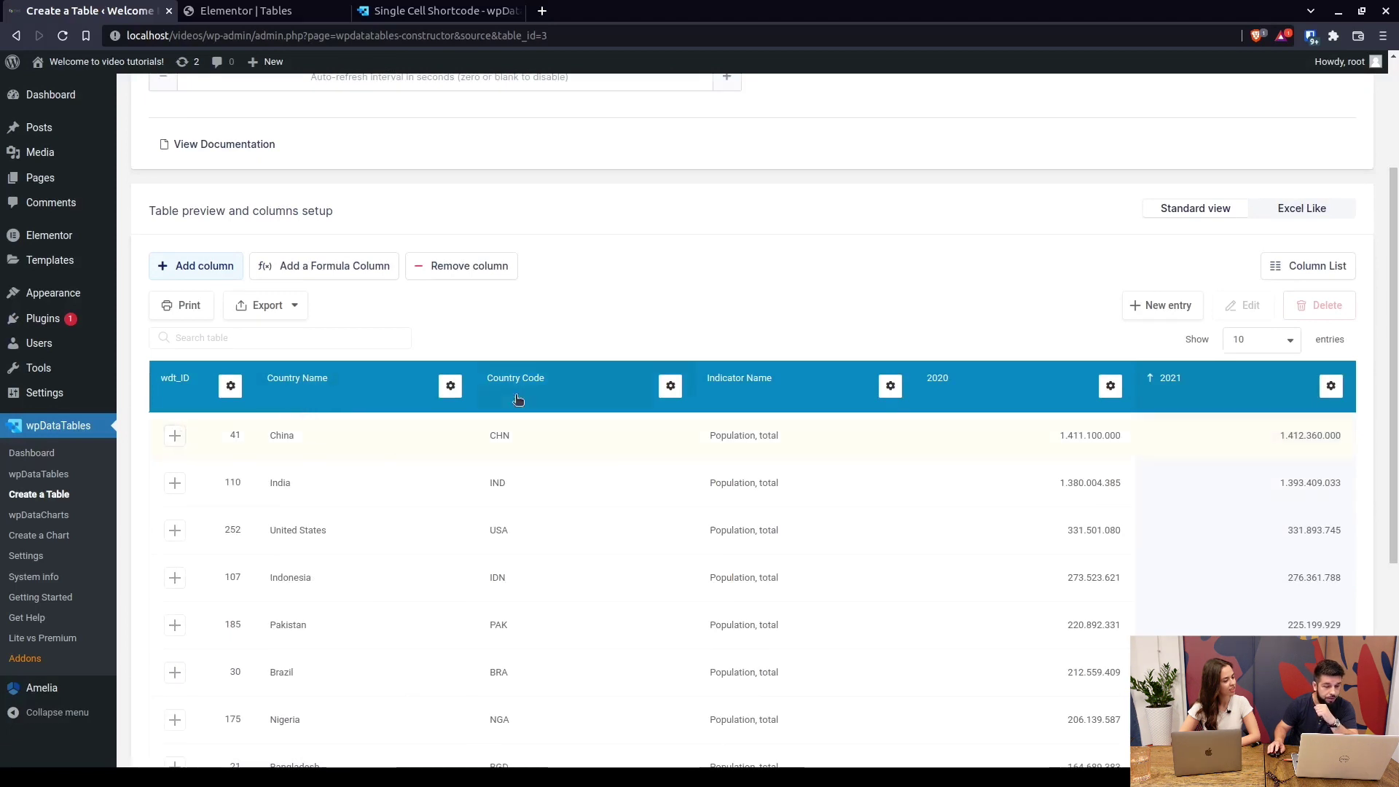
Expand China's row to check its 2011–2019 populations, then collapse it again.
left_click(175, 437)
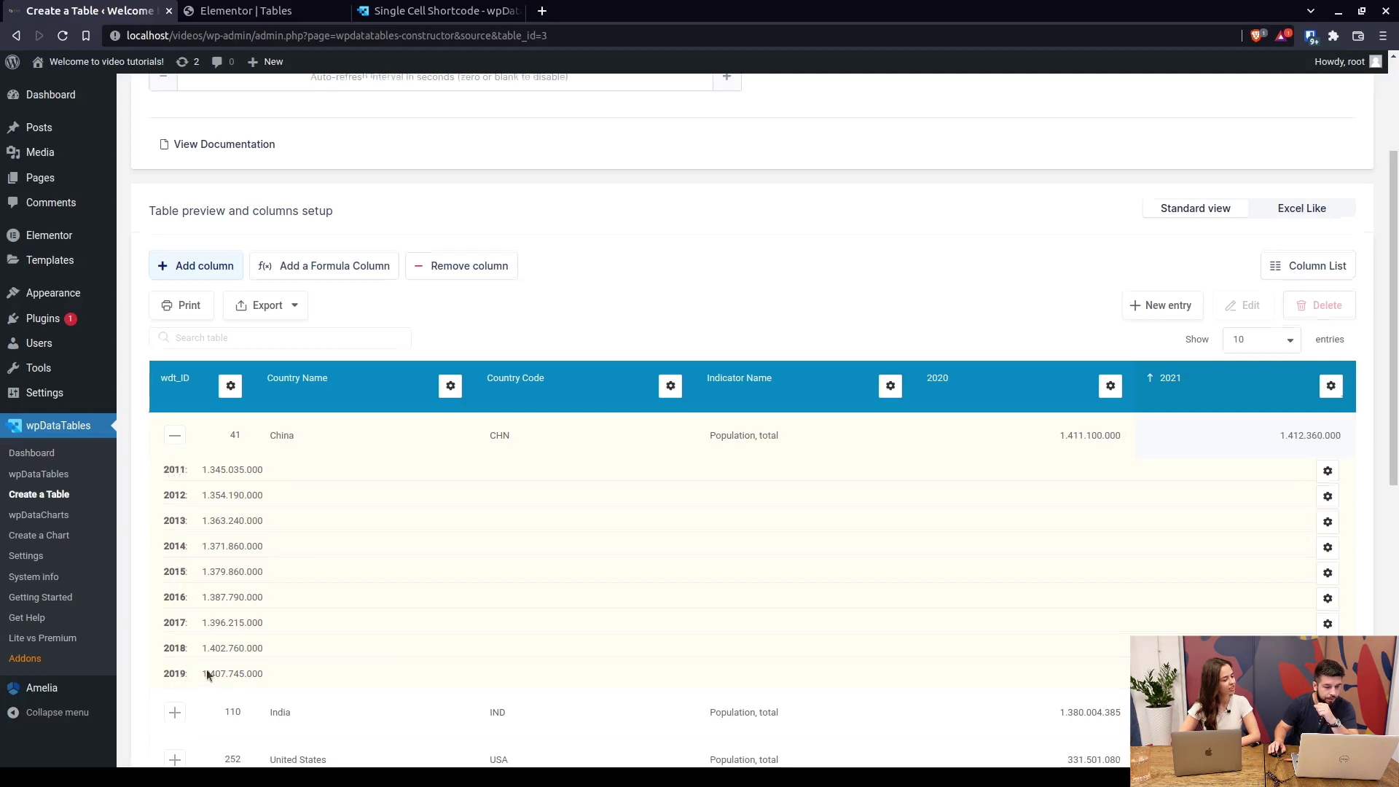
scroll(207, 672, "down", 1)
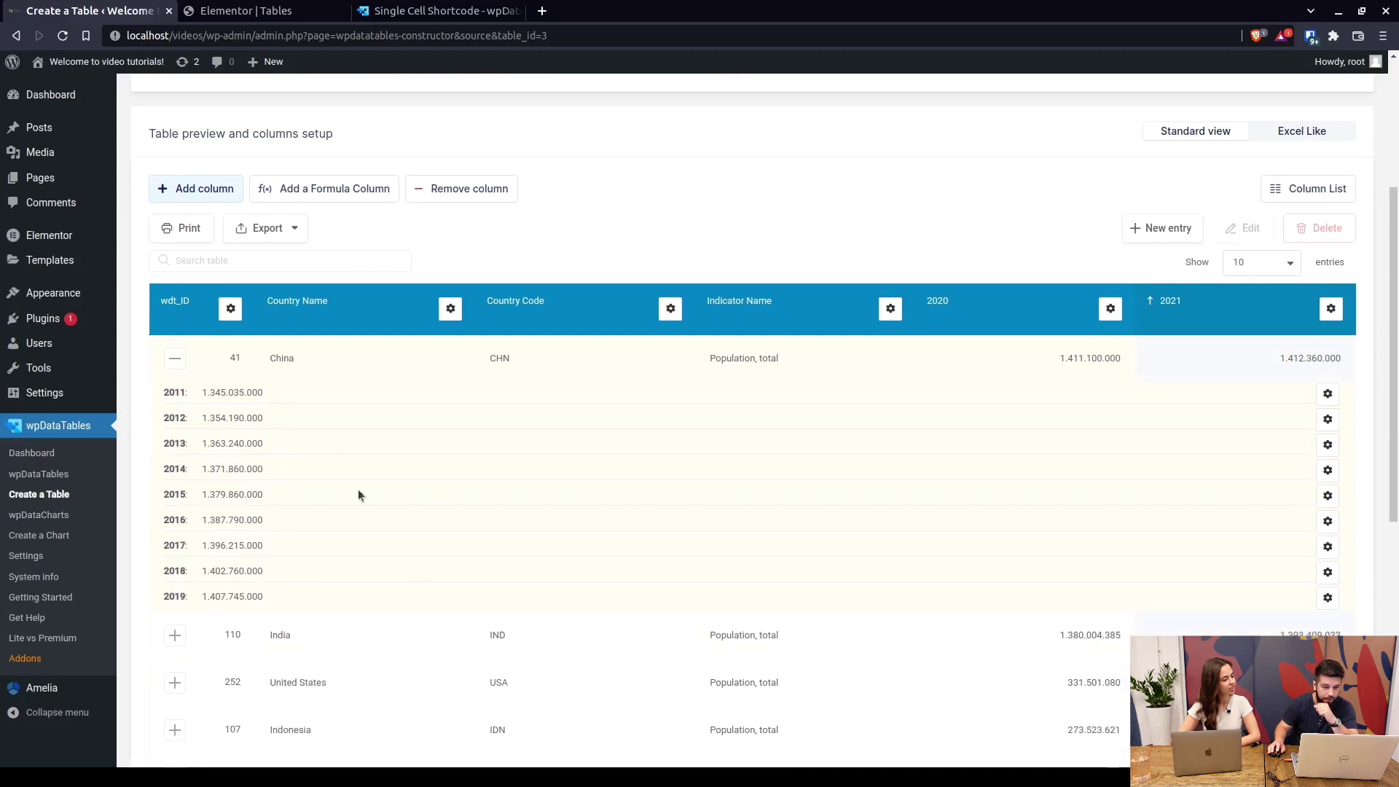
left_click(174, 360)
scroll(444, 435, "up", 4)
Open the World Population table's Display settings.
left_click(365, 204)
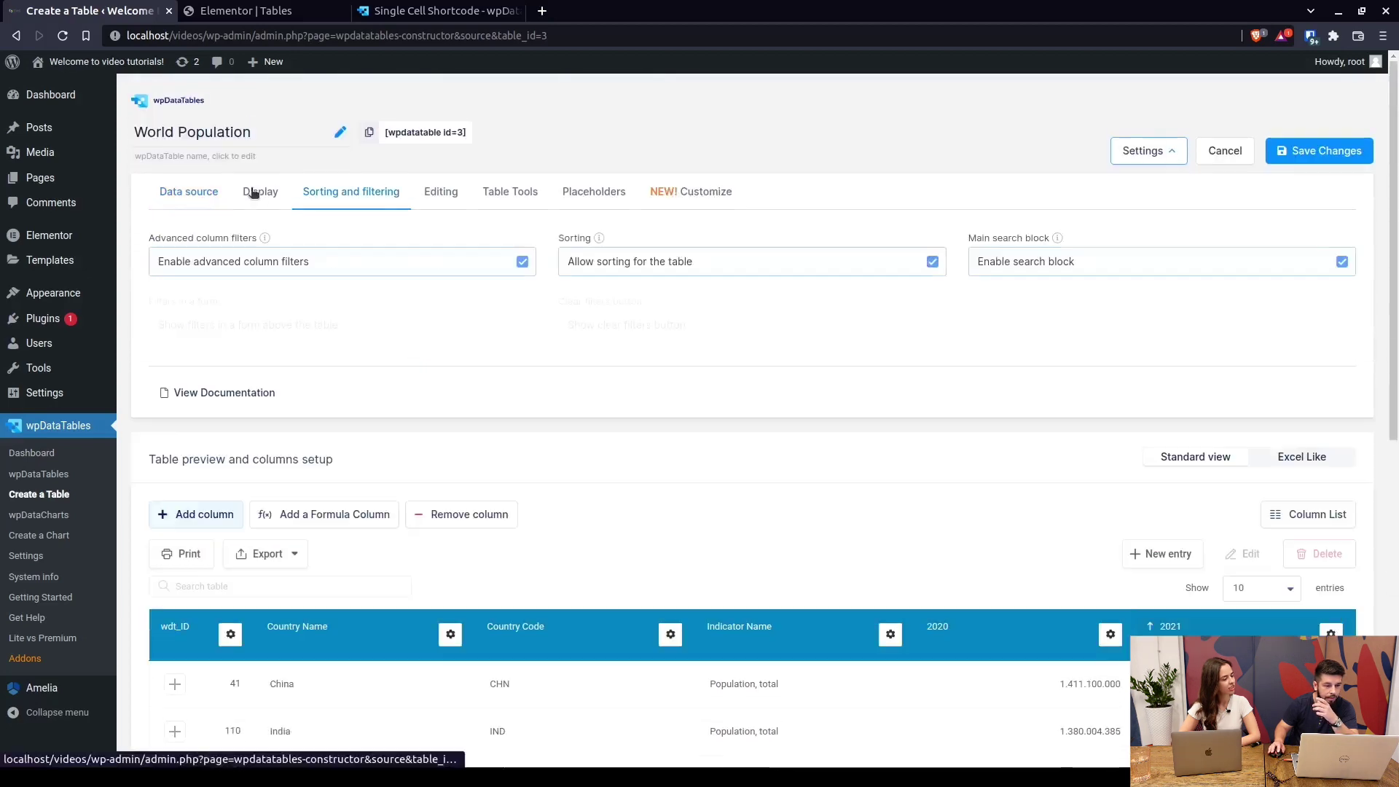
left_click(258, 192)
scroll(839, 560, "down", 1)
scroll(838, 561, "down", 4)
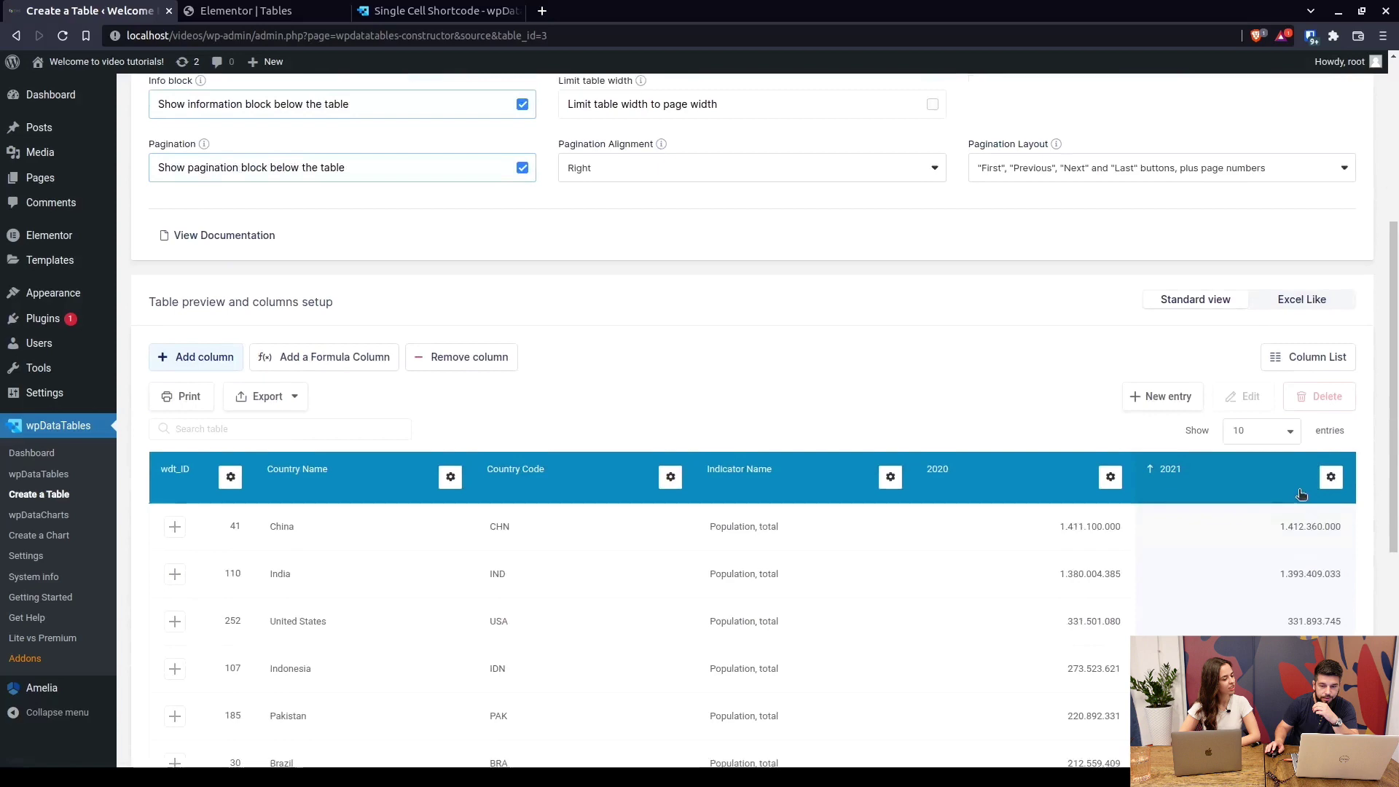
Toggle the 2011 column's tablet visibility in the Column List, then close the list.
left_click(1310, 358)
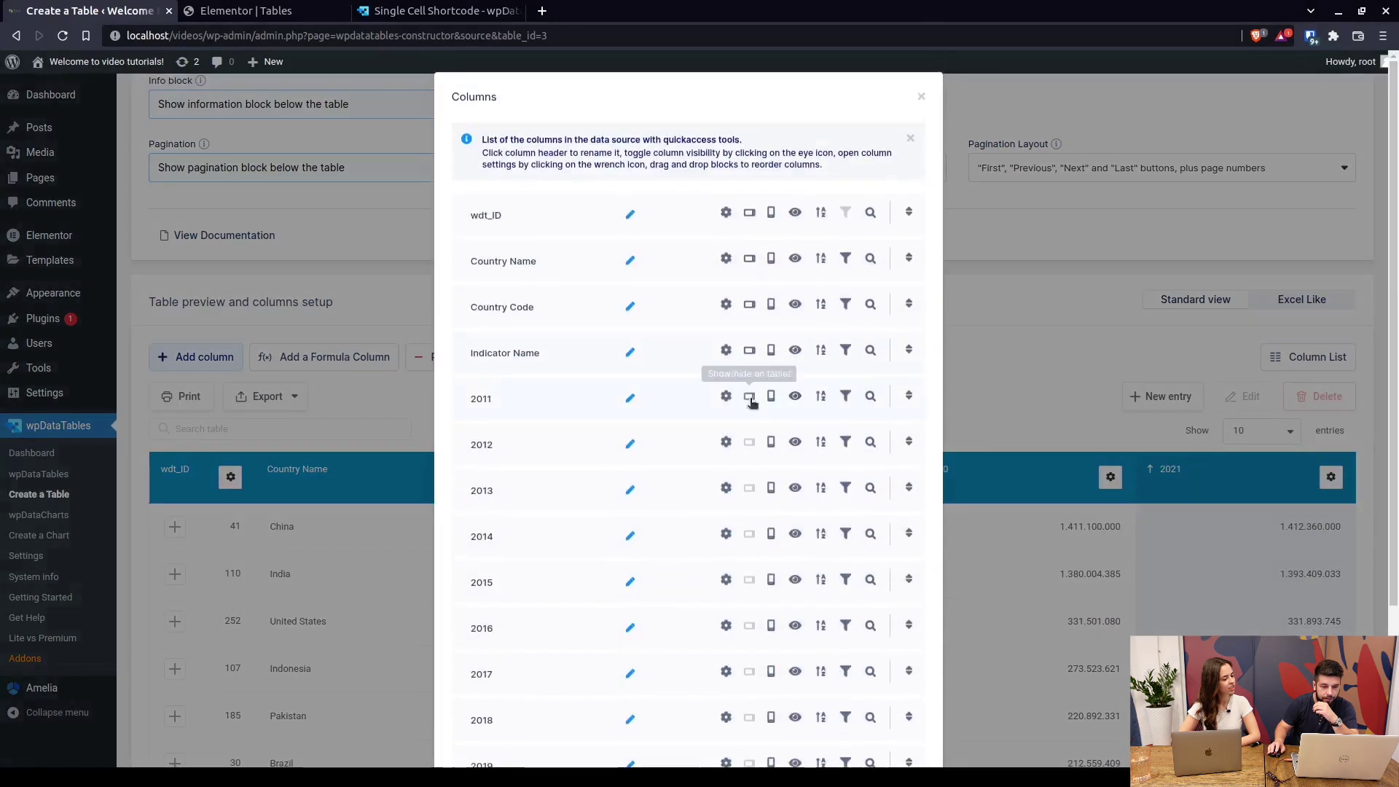
scroll(751, 451, "down", 3)
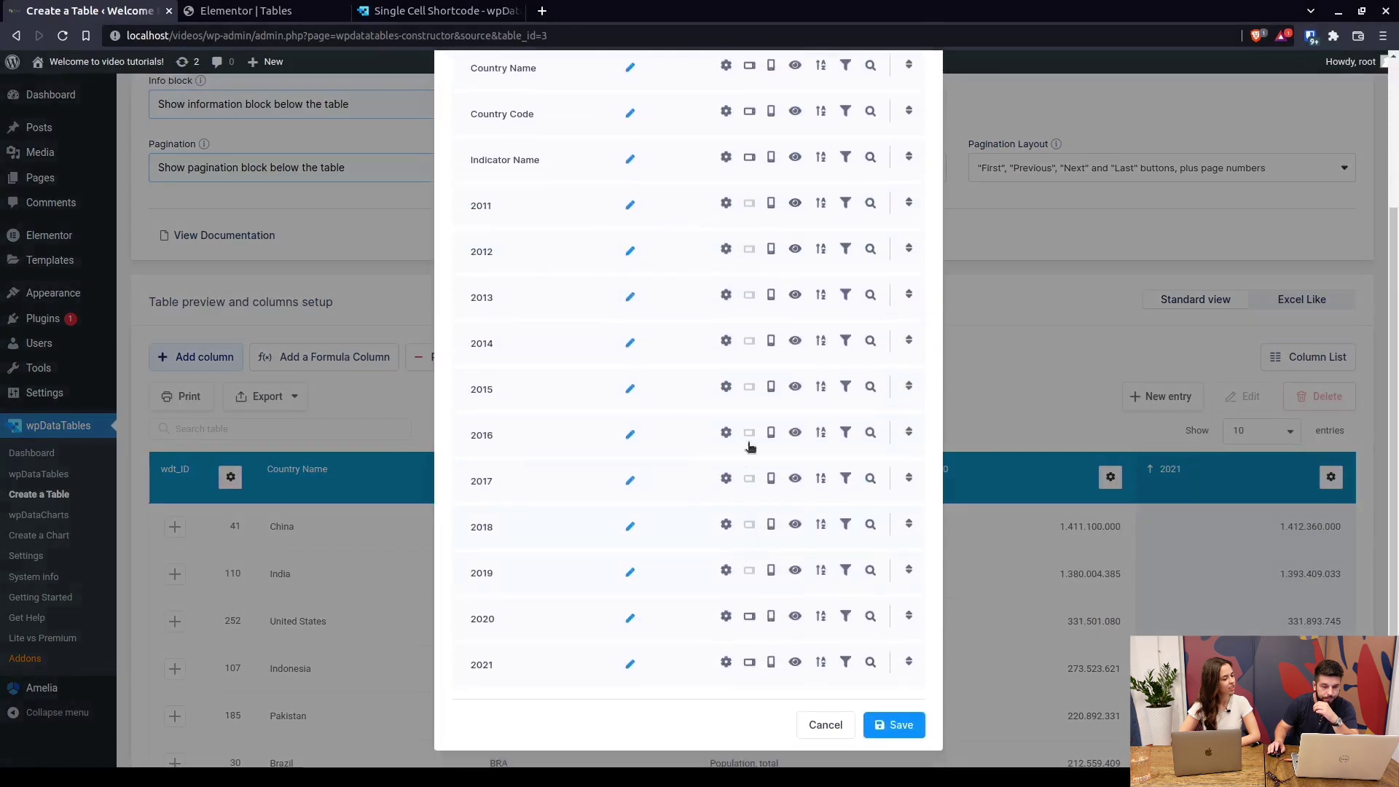
scroll(762, 241, "up", 3)
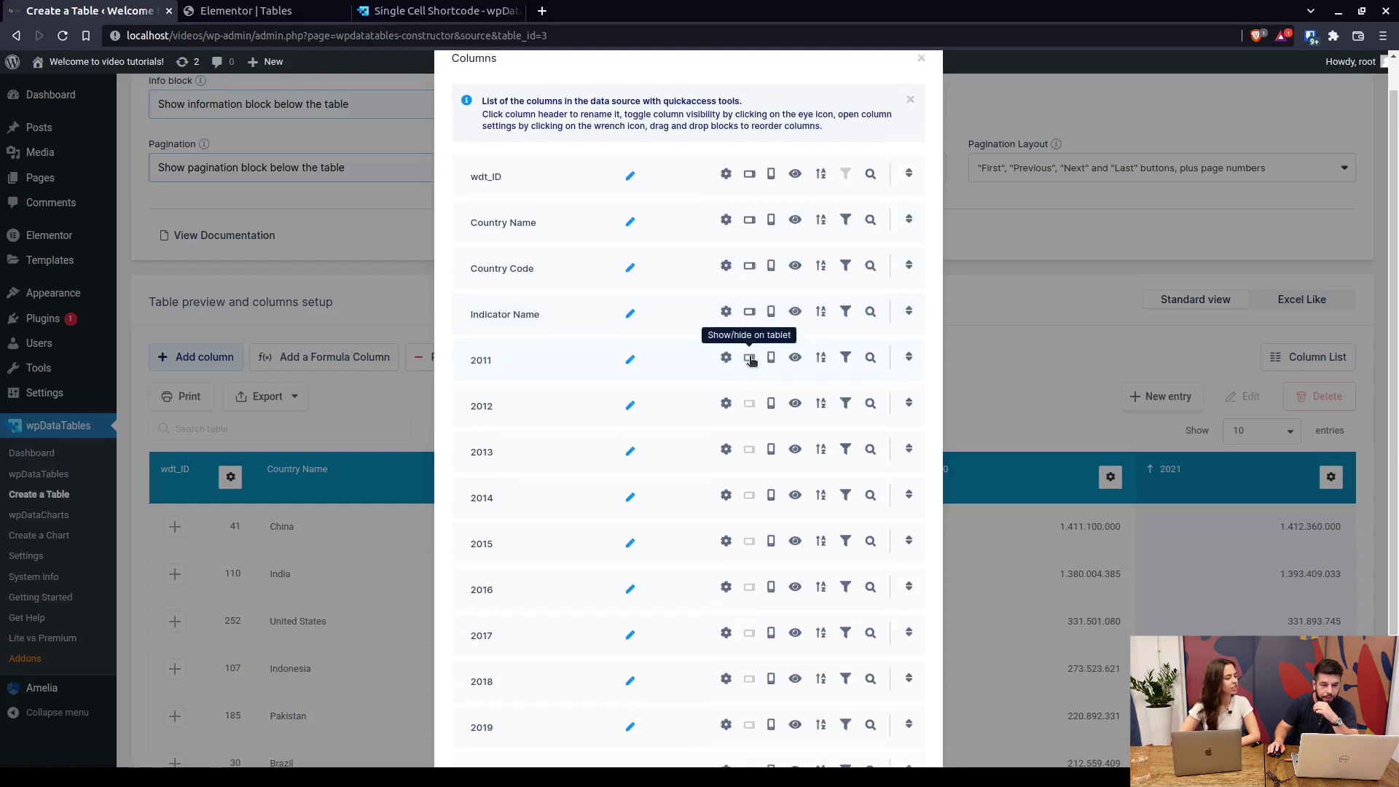
left_click(751, 358)
left_click(924, 64)
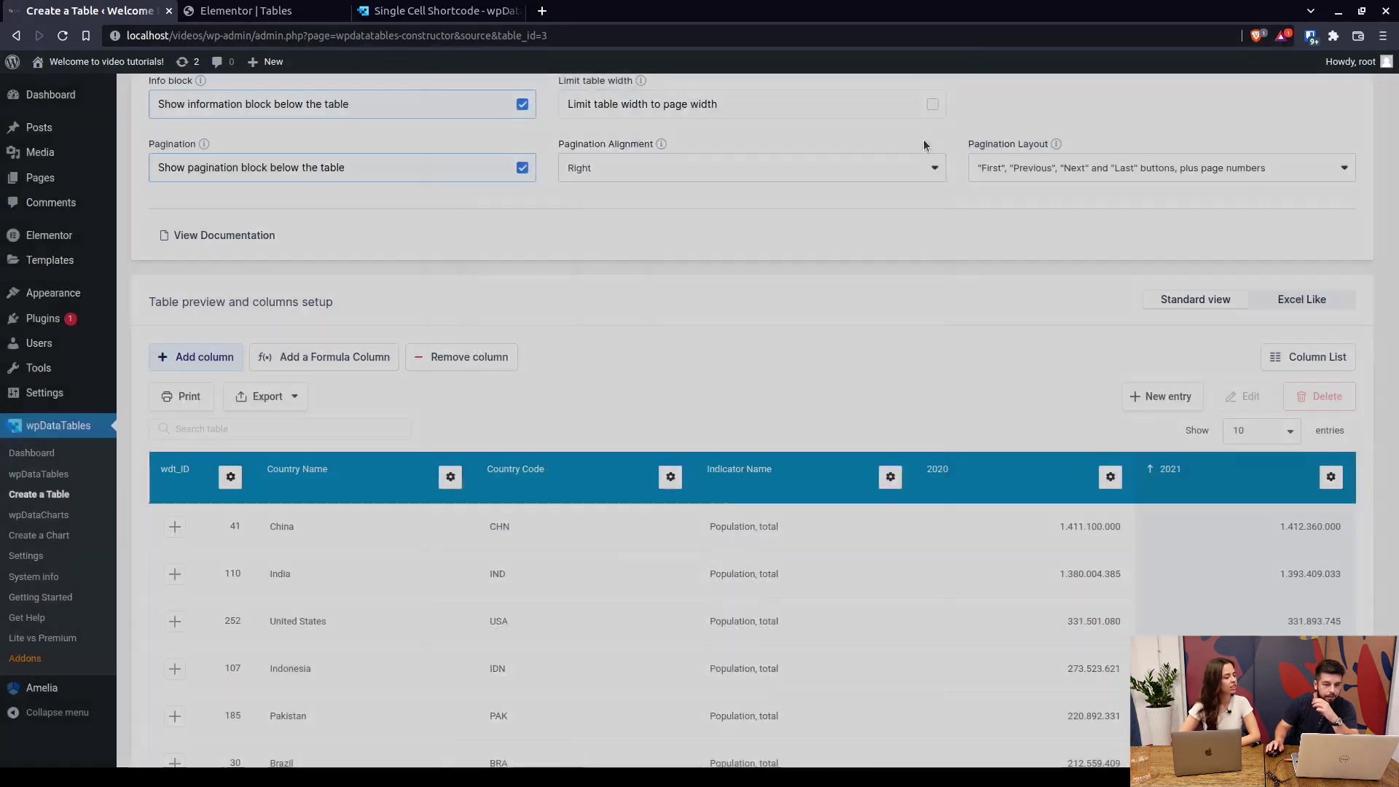
scroll(742, 395, "down", 2)
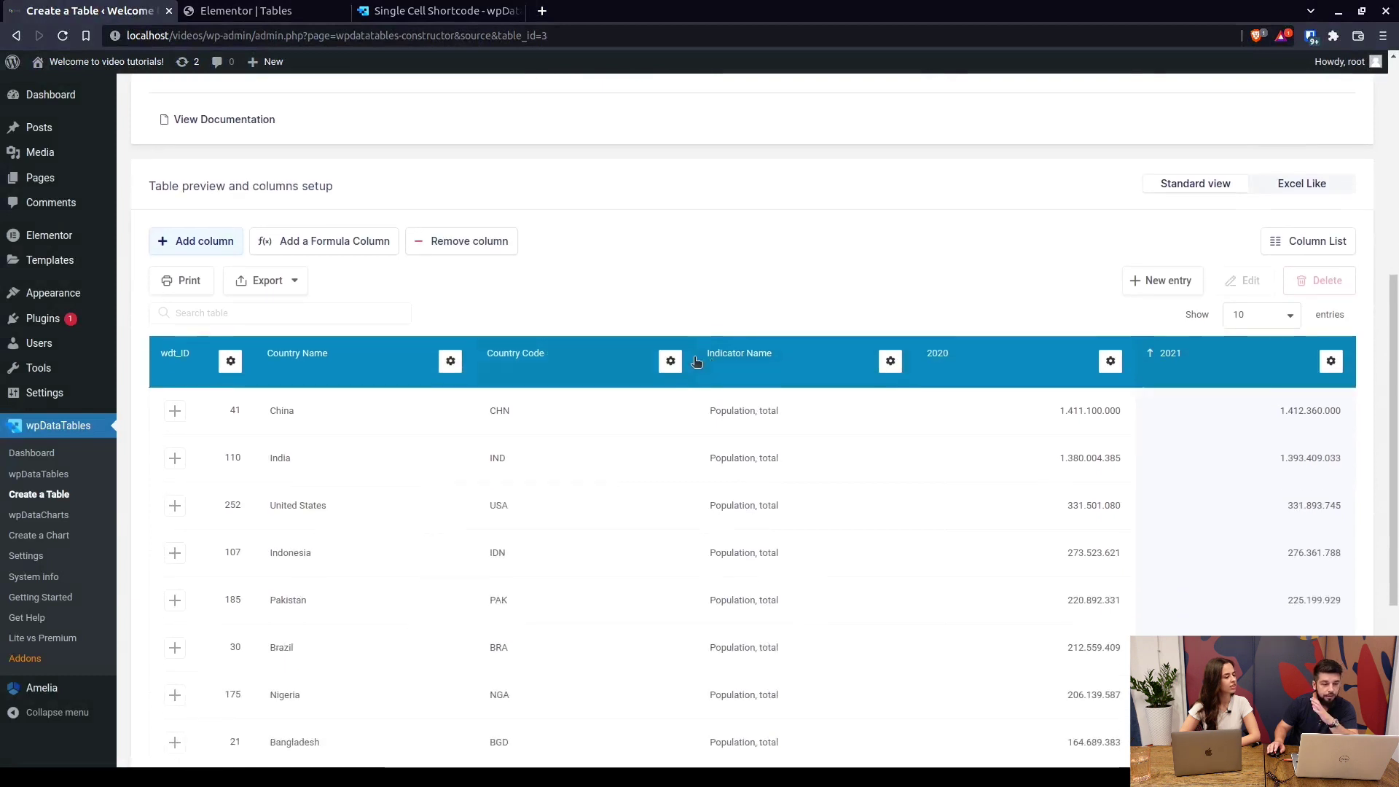
scroll(696, 360, "down", 2)
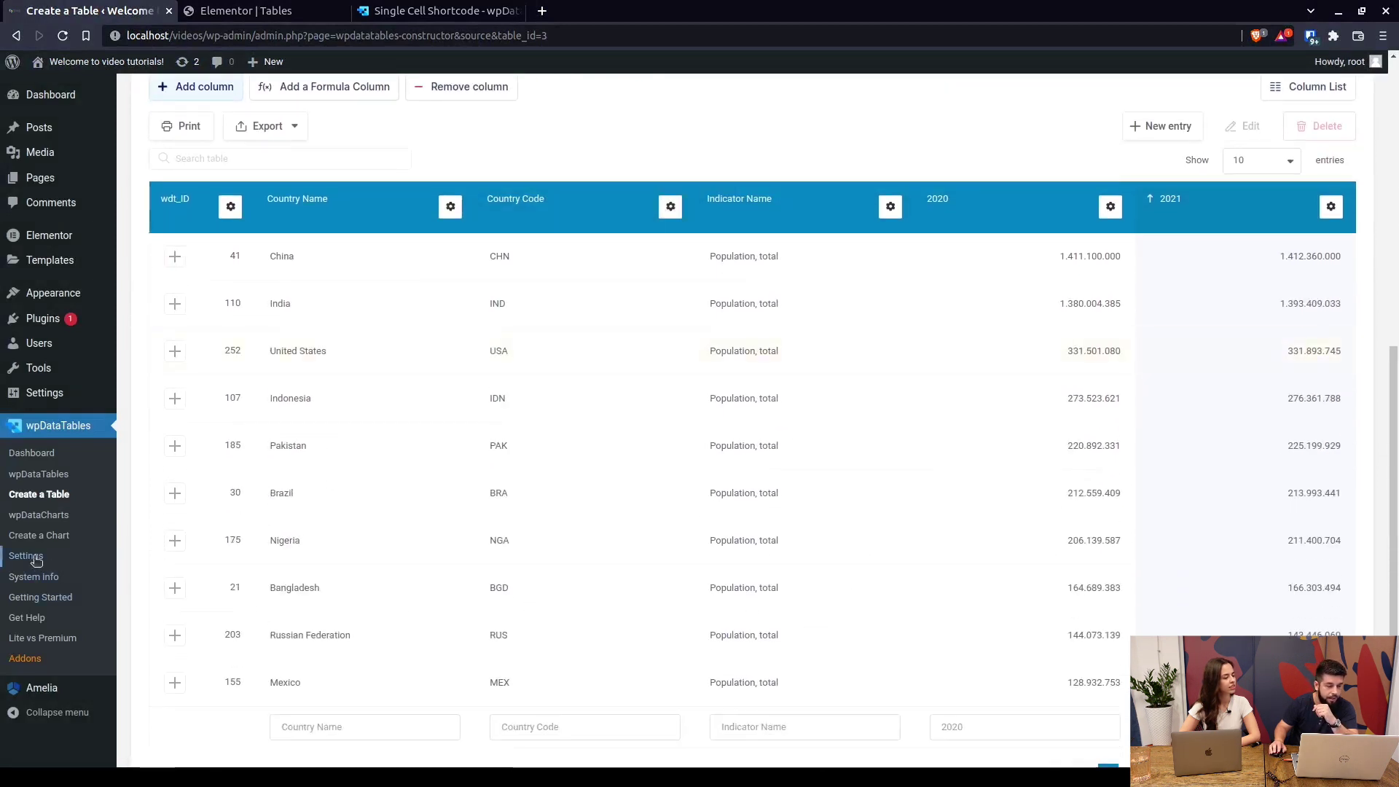
middle_click(29, 556)
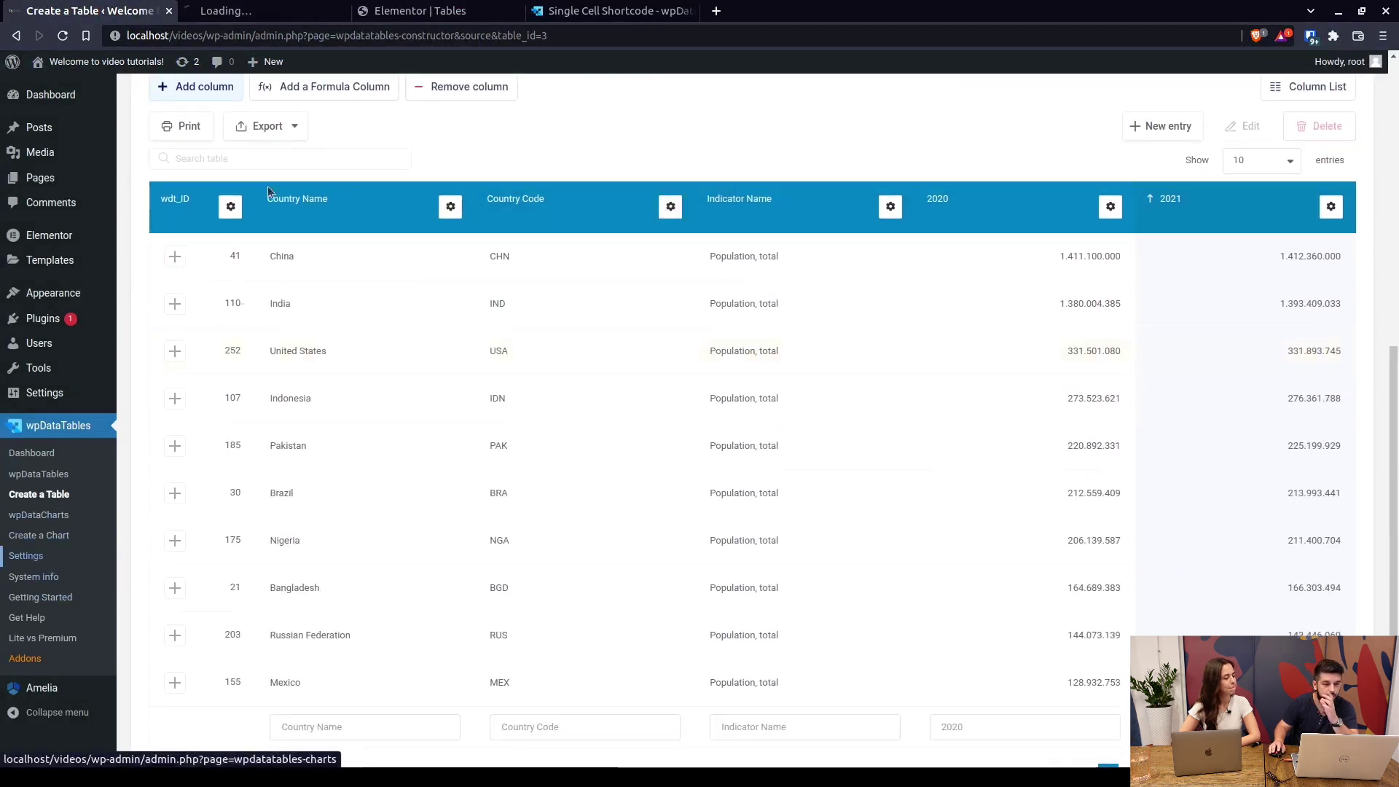
left_click(285, 19)
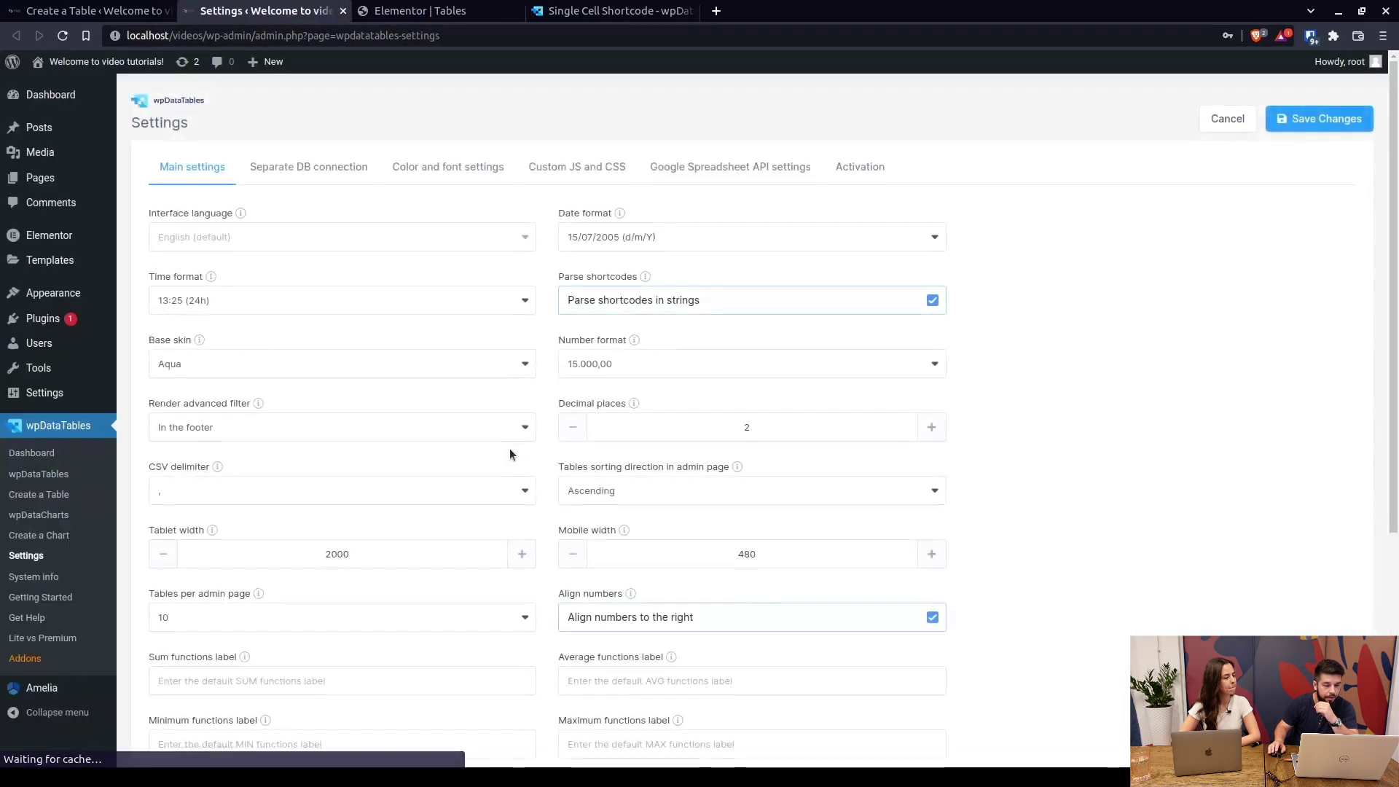
scroll(204, 417, "down", 2)
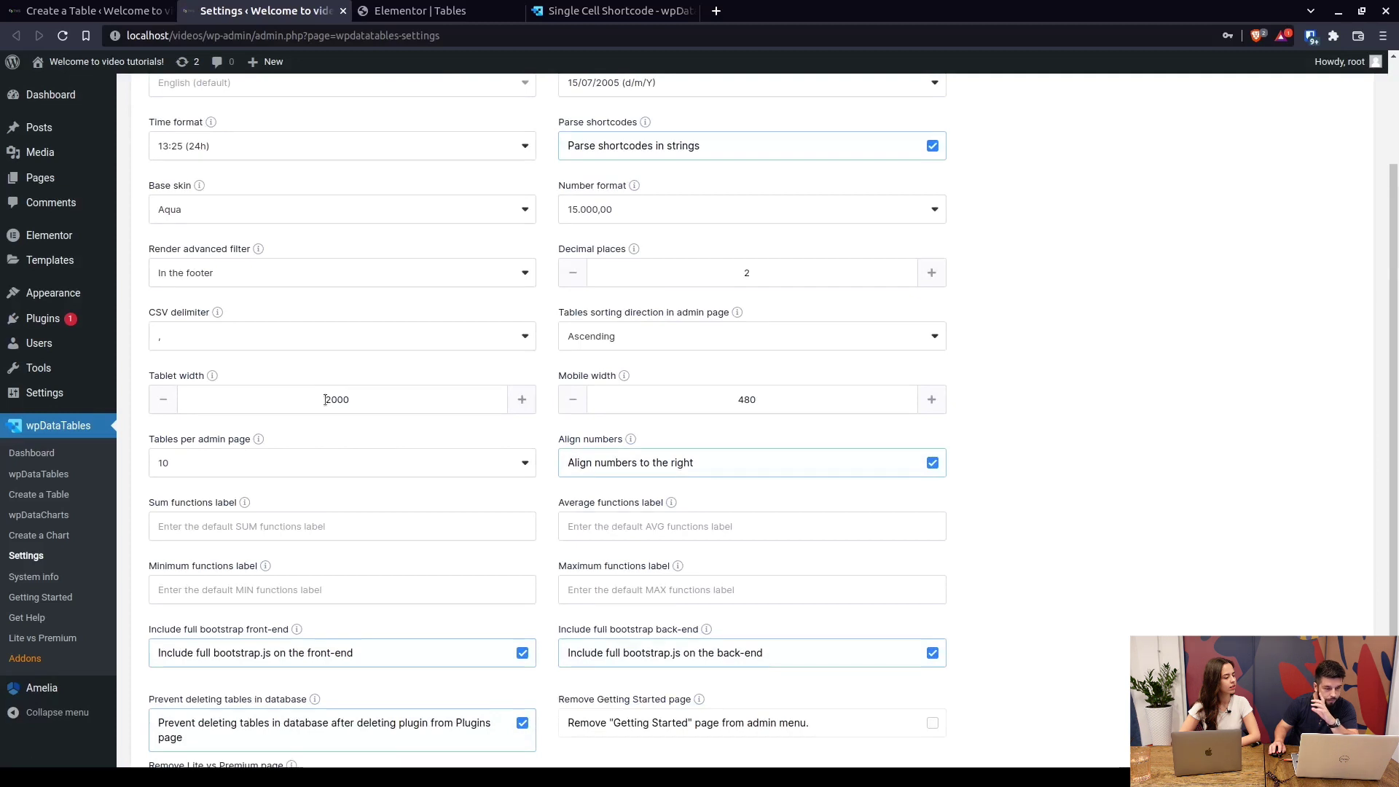
left_click_drag(325, 399, 362, 398)
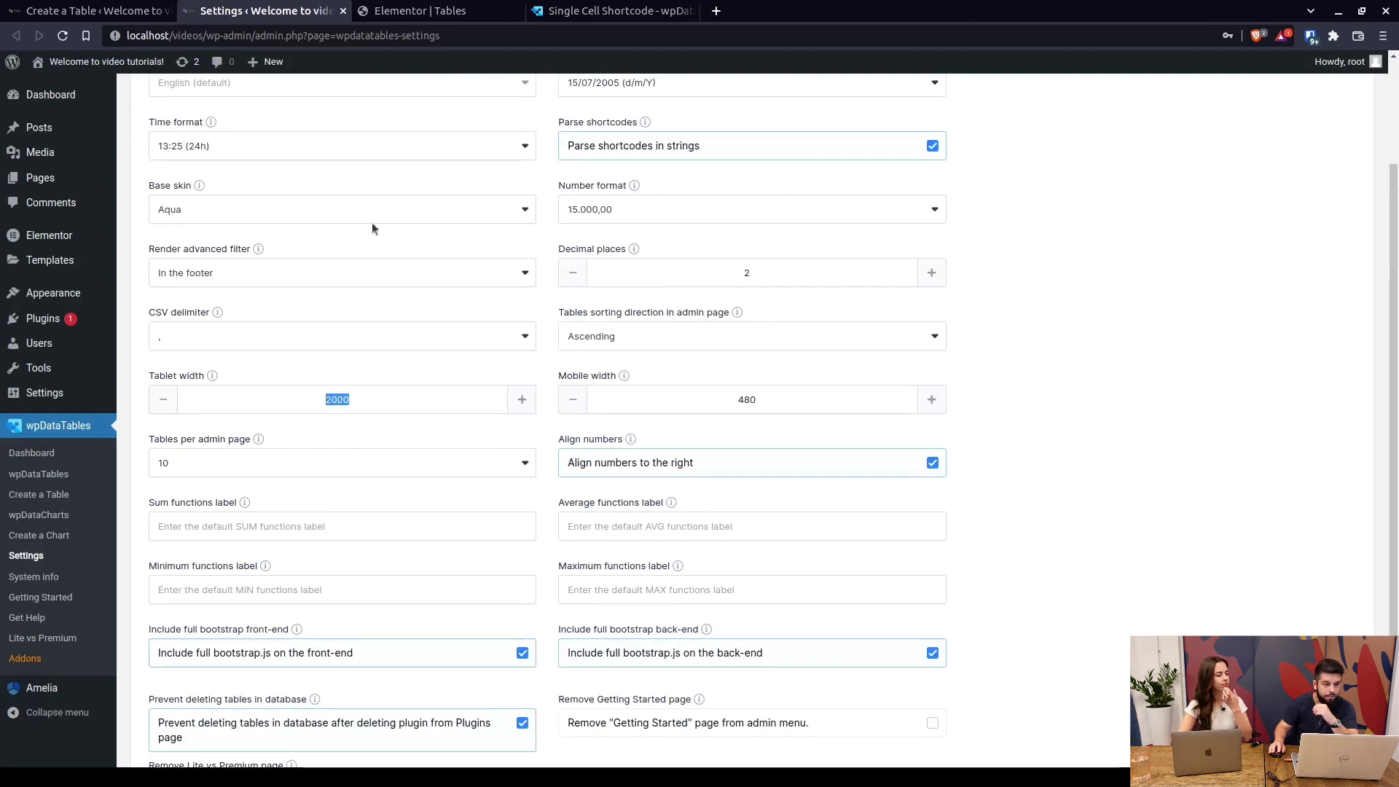
left_click(342, 11)
scroll(461, 348, "up", 2)
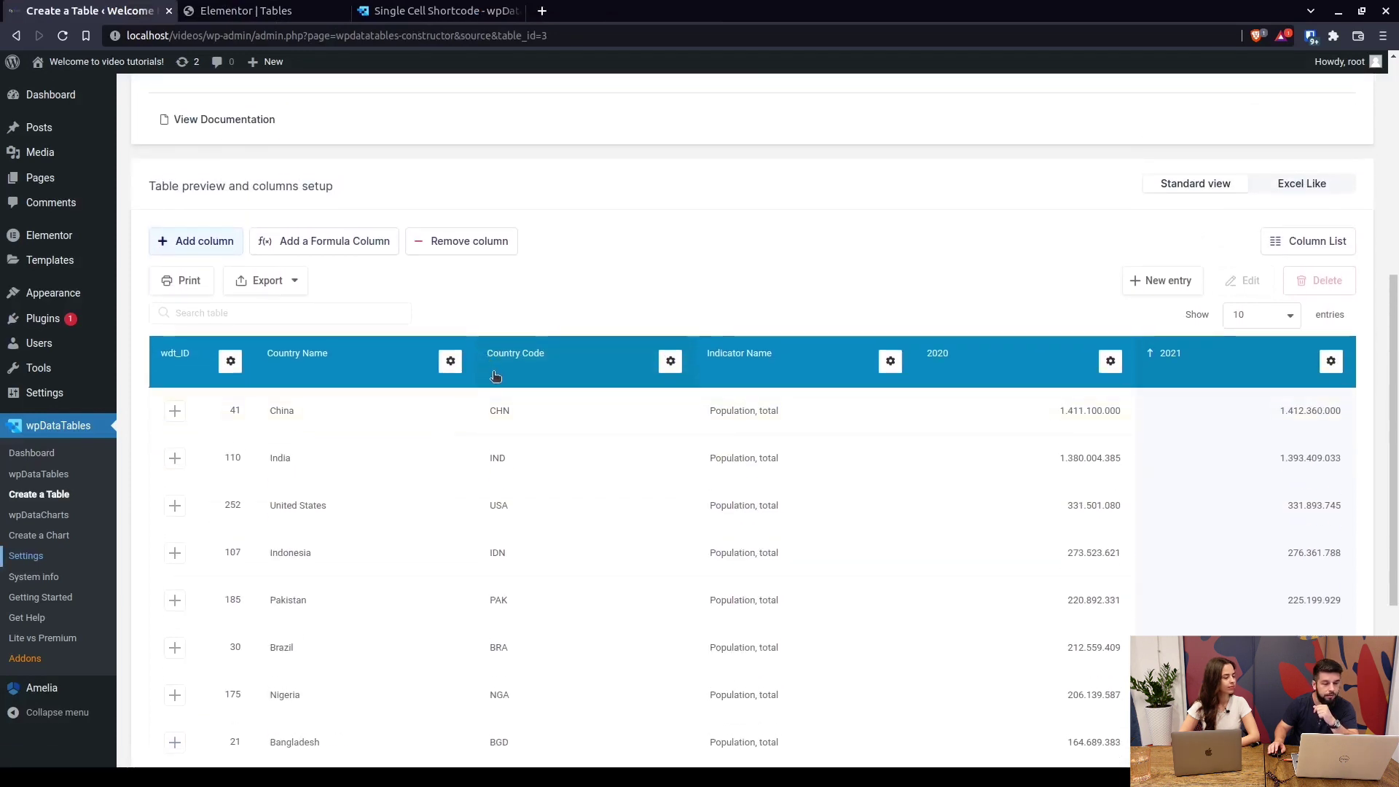
scroll(523, 398, "up", 1)
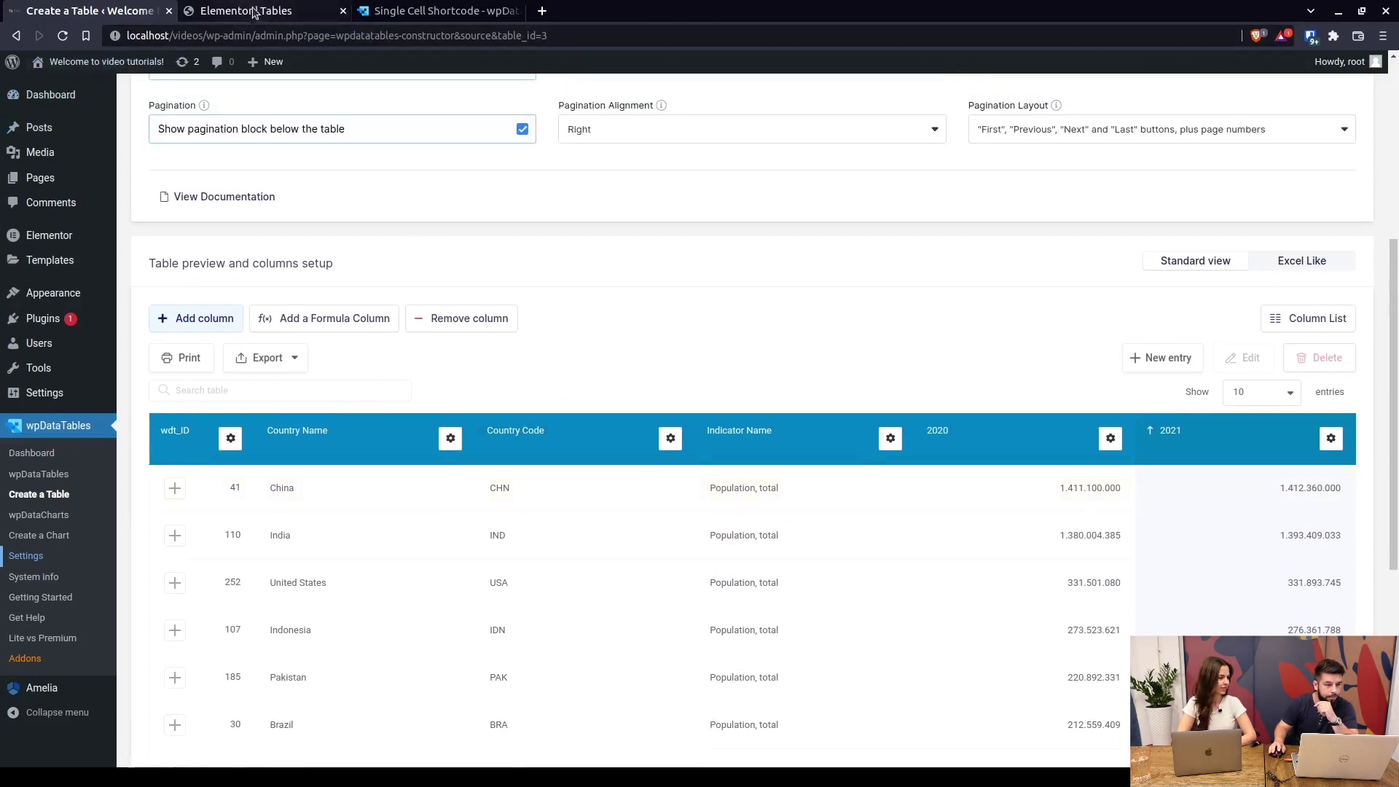
mouse_move(42, 97)
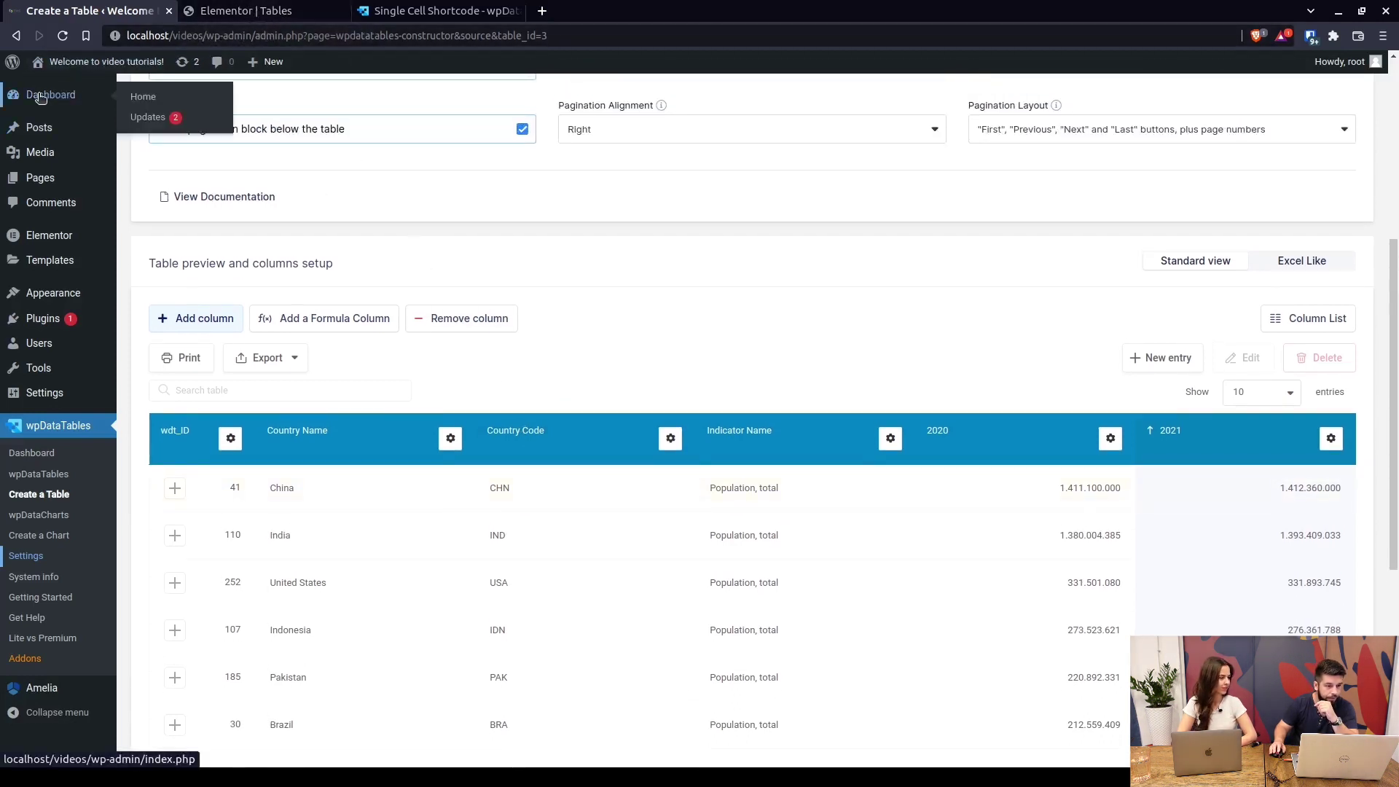
Open the live site's Tables page in a new tab.
left_click(82, 69)
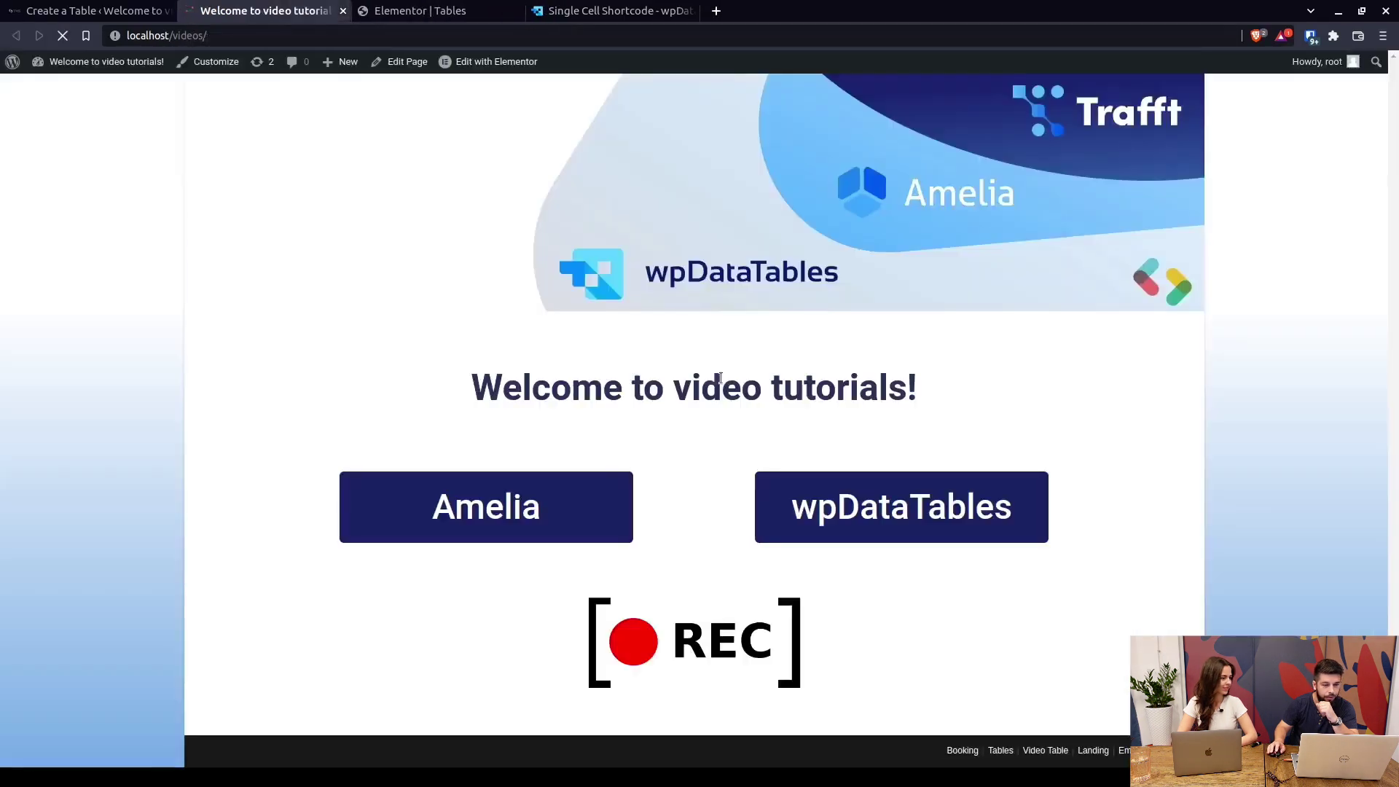
left_click(899, 515)
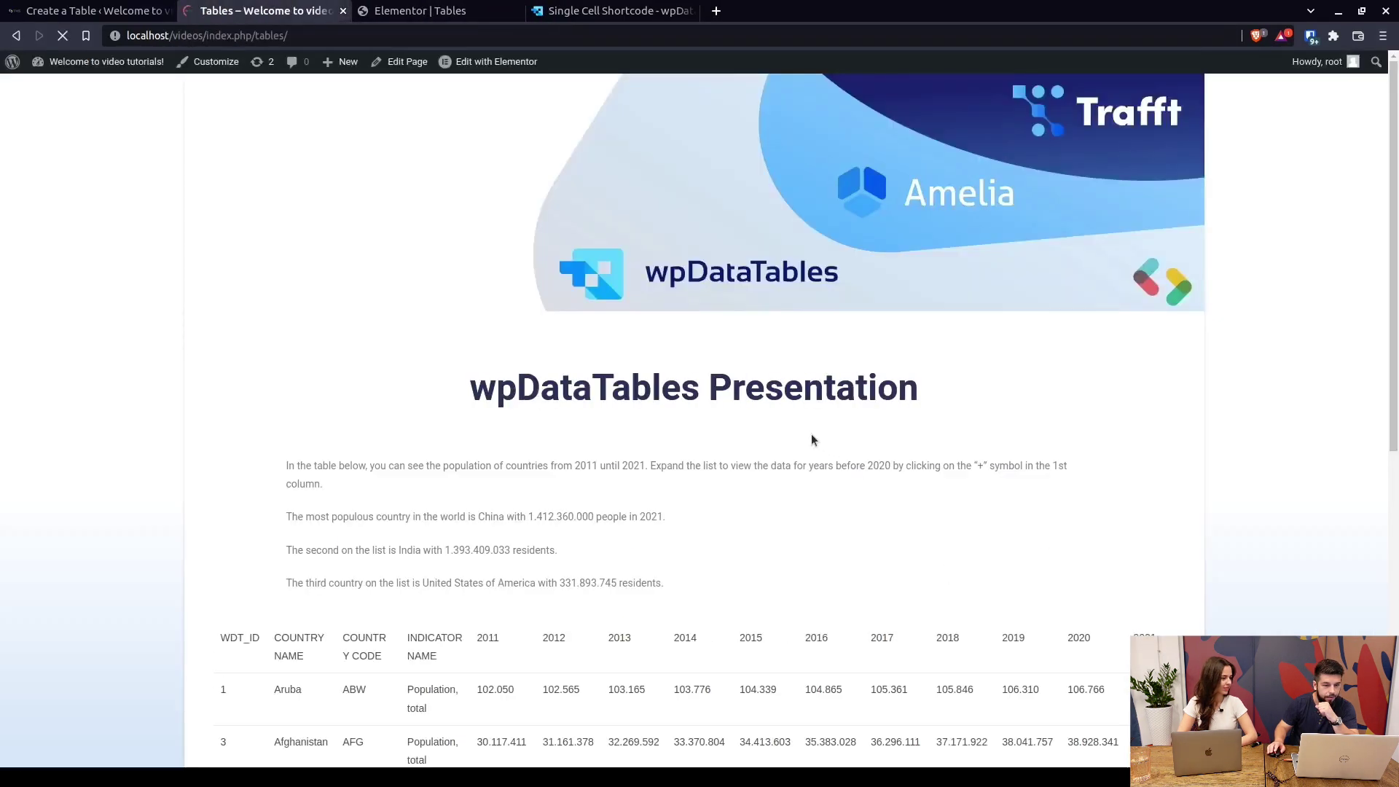
scroll(737, 426, "down", 2)
scroll(751, 495, "down", 2)
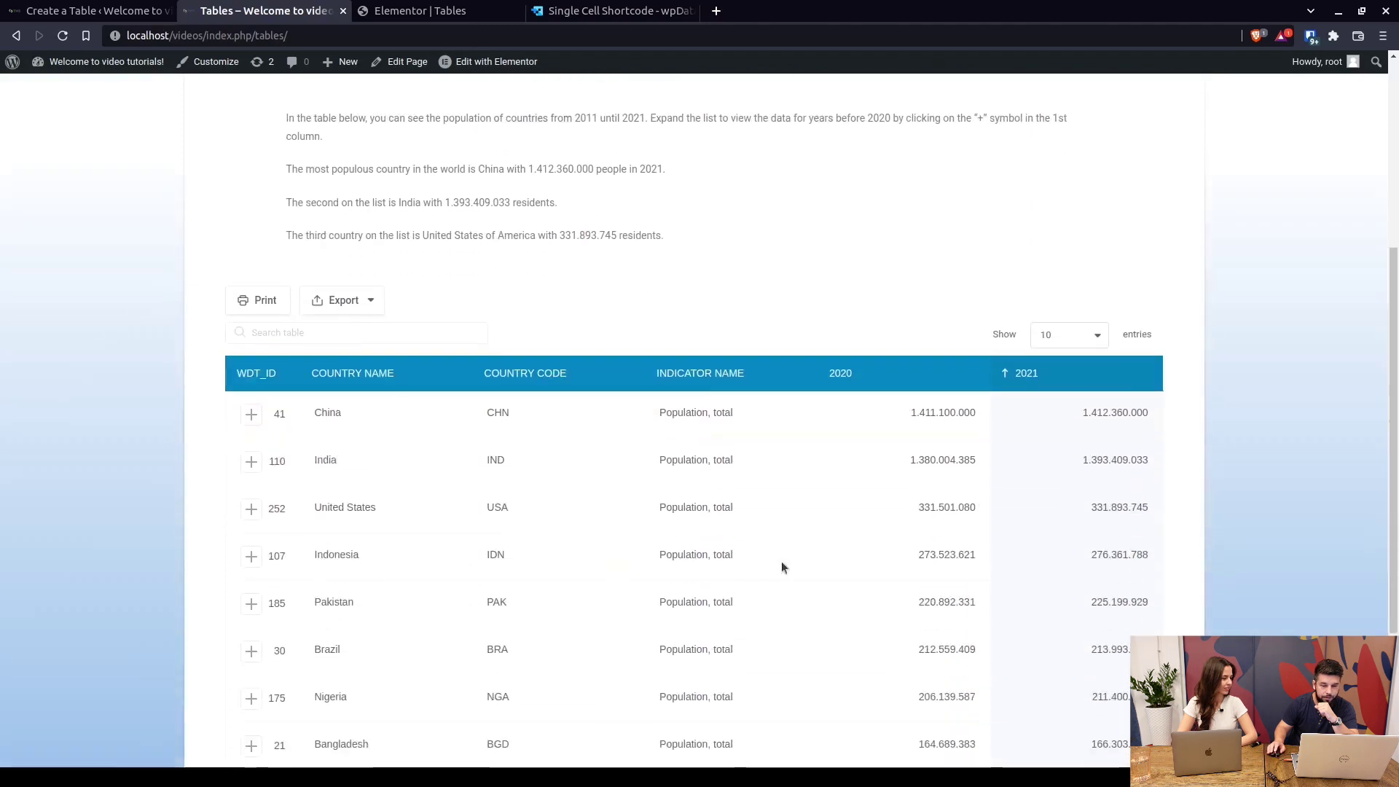
Expand and collapse China's row, then highlight the 1.412.360.000 figure in its sentence.
left_click(251, 415)
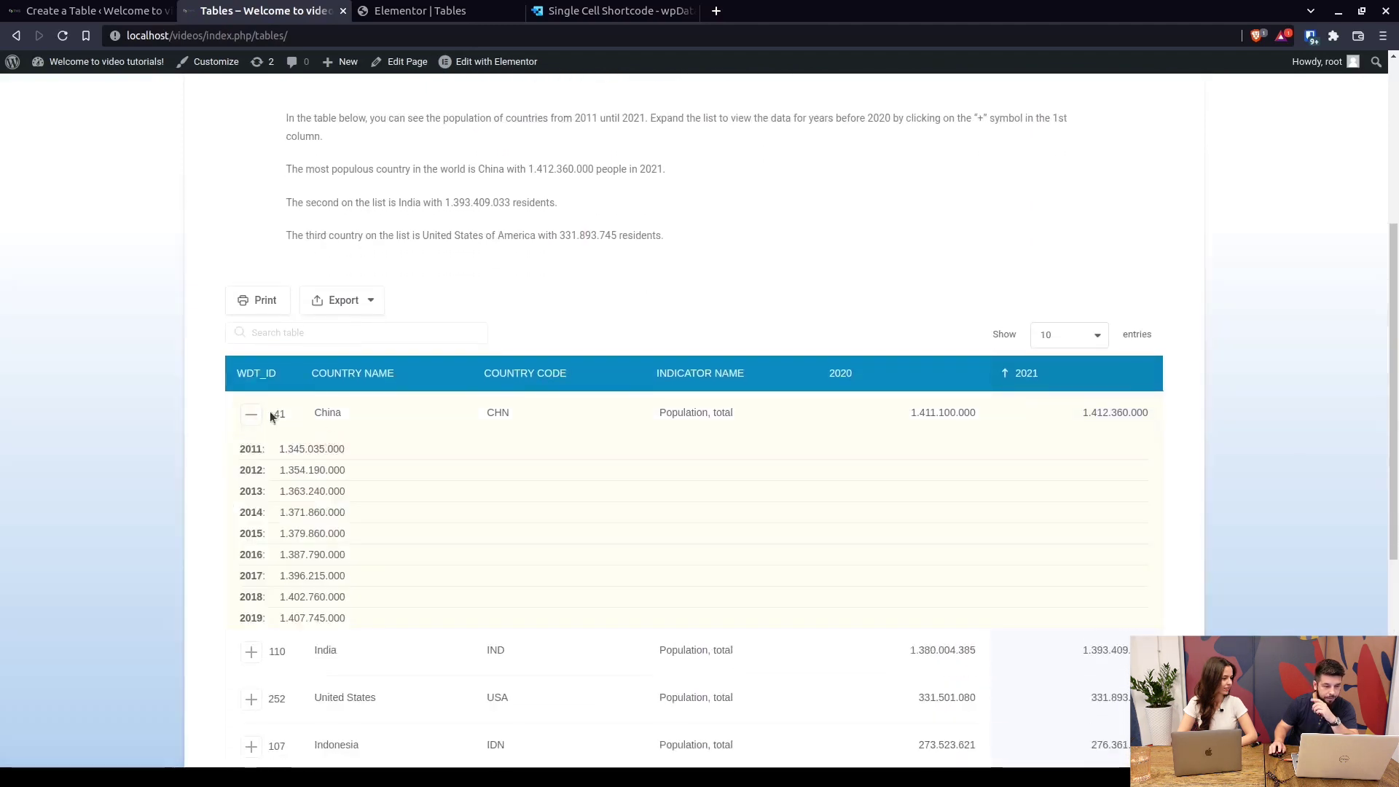
left_click(251, 416)
scroll(492, 352, "up", 1)
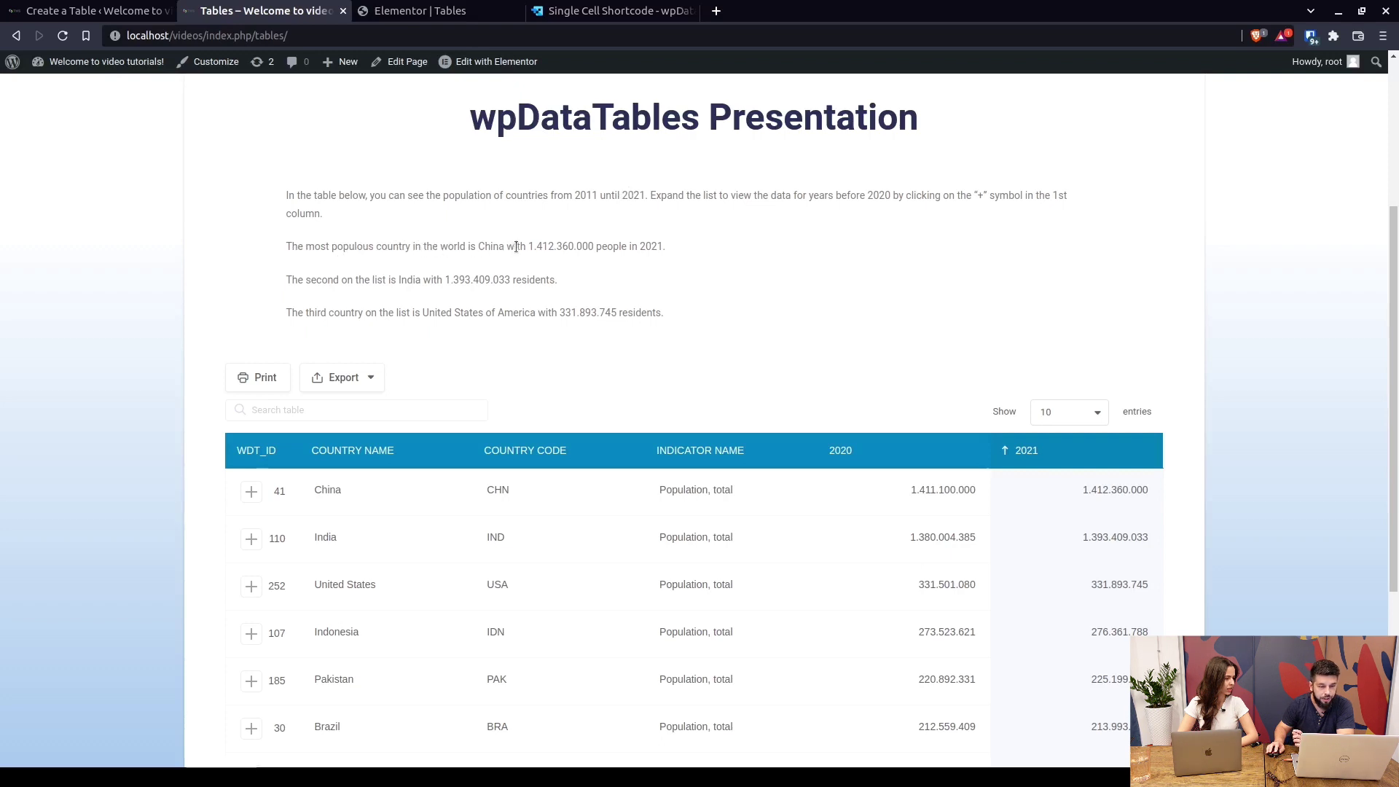
left_click_drag(527, 246, 599, 249)
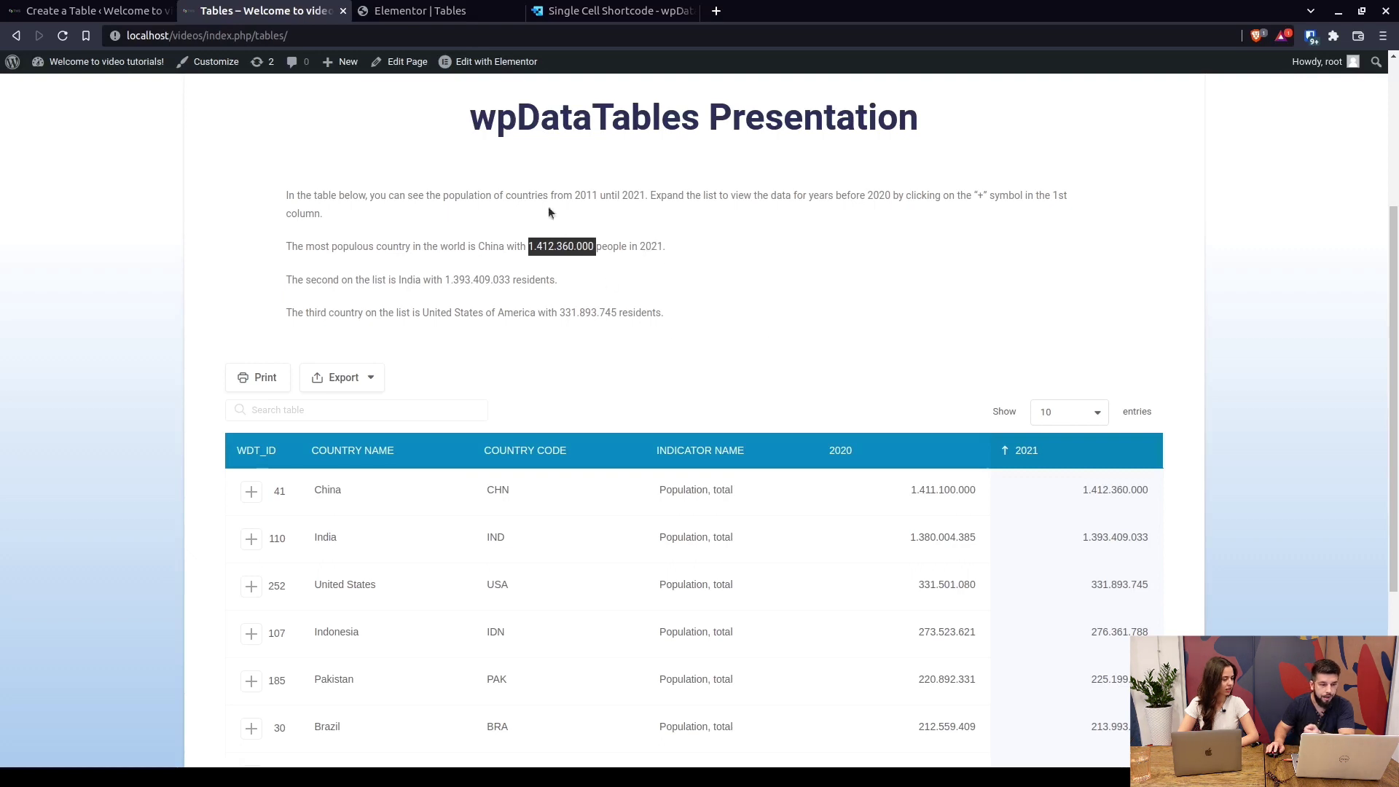
Edit the Tables page's text widget in Elementor and select the wpdatatable_cell shortcode name.
left_click(419, 13)
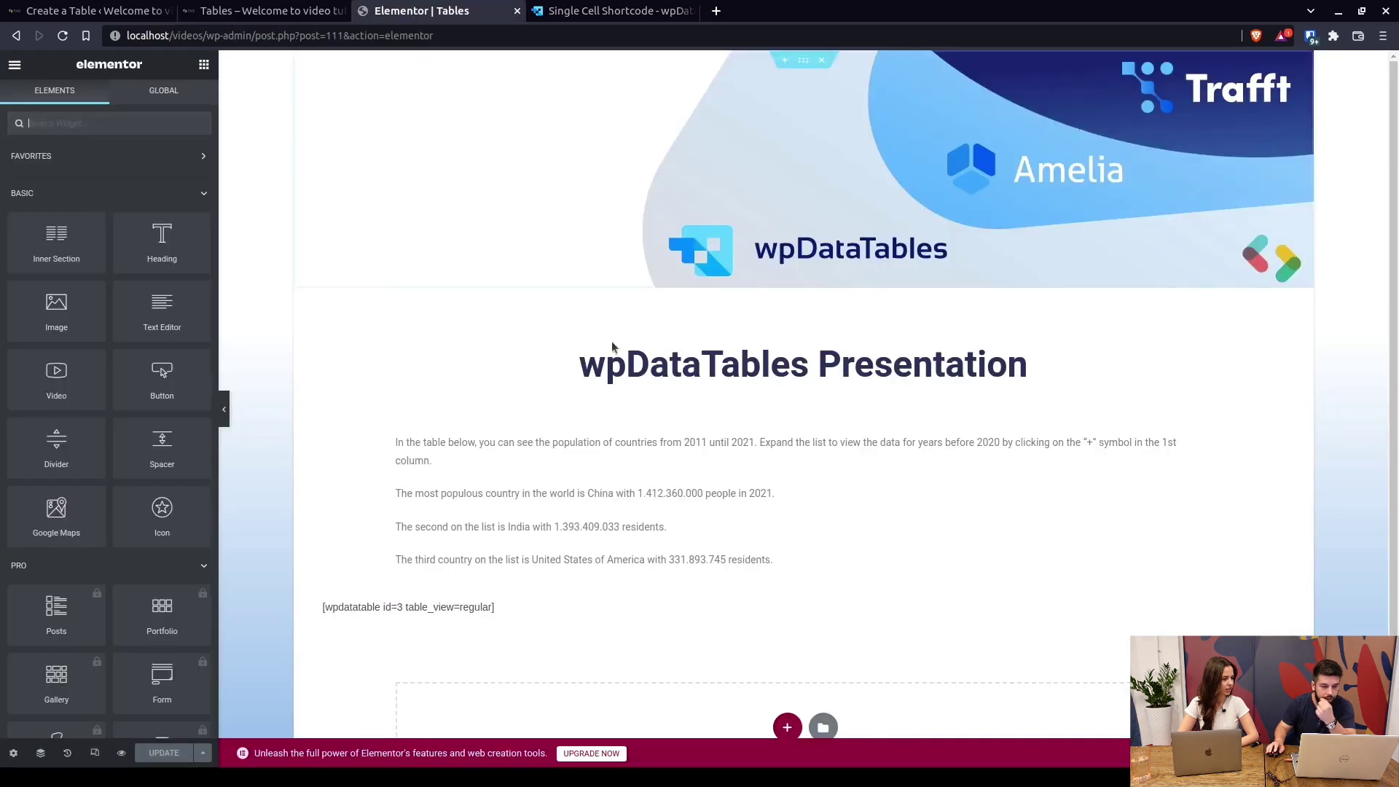
left_click(652, 507)
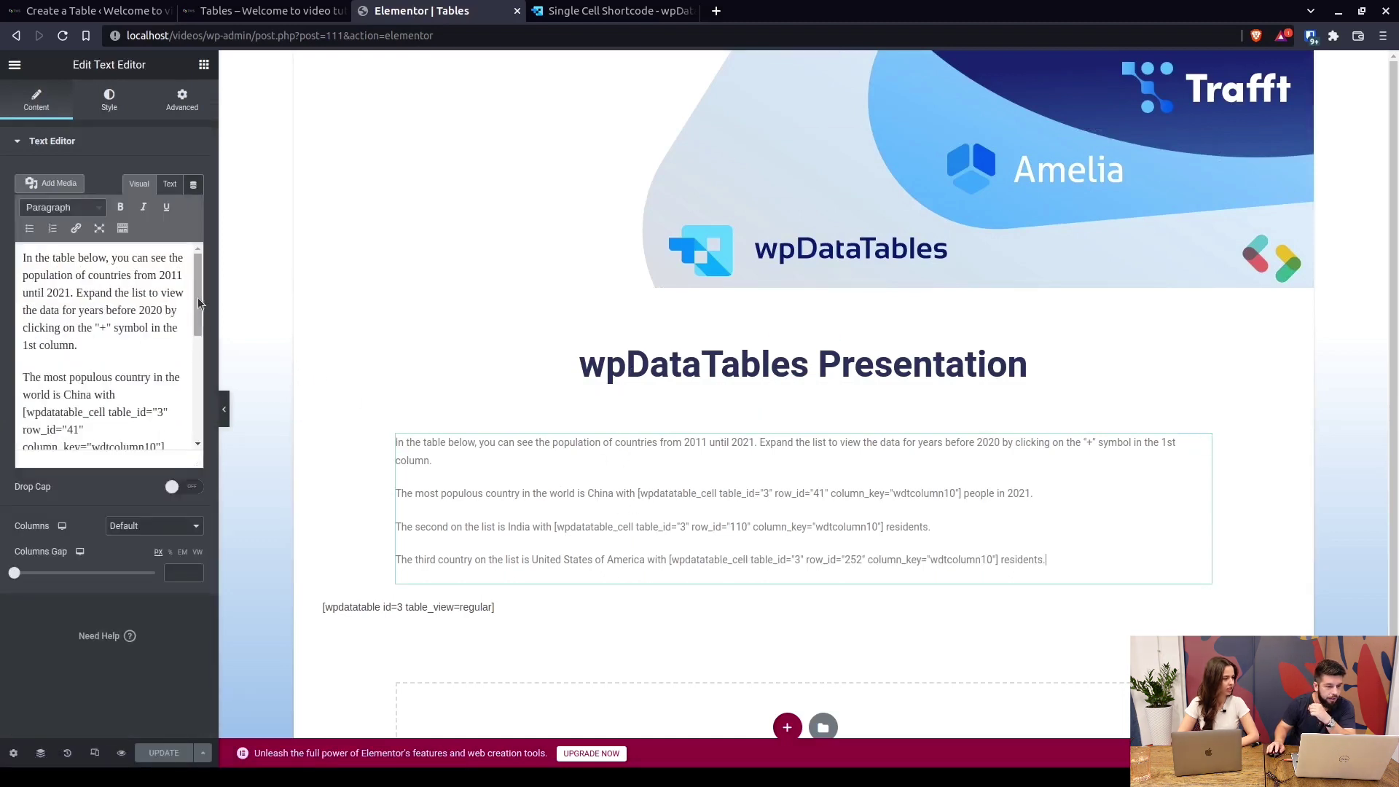
scroll(198, 301, "down", 2)
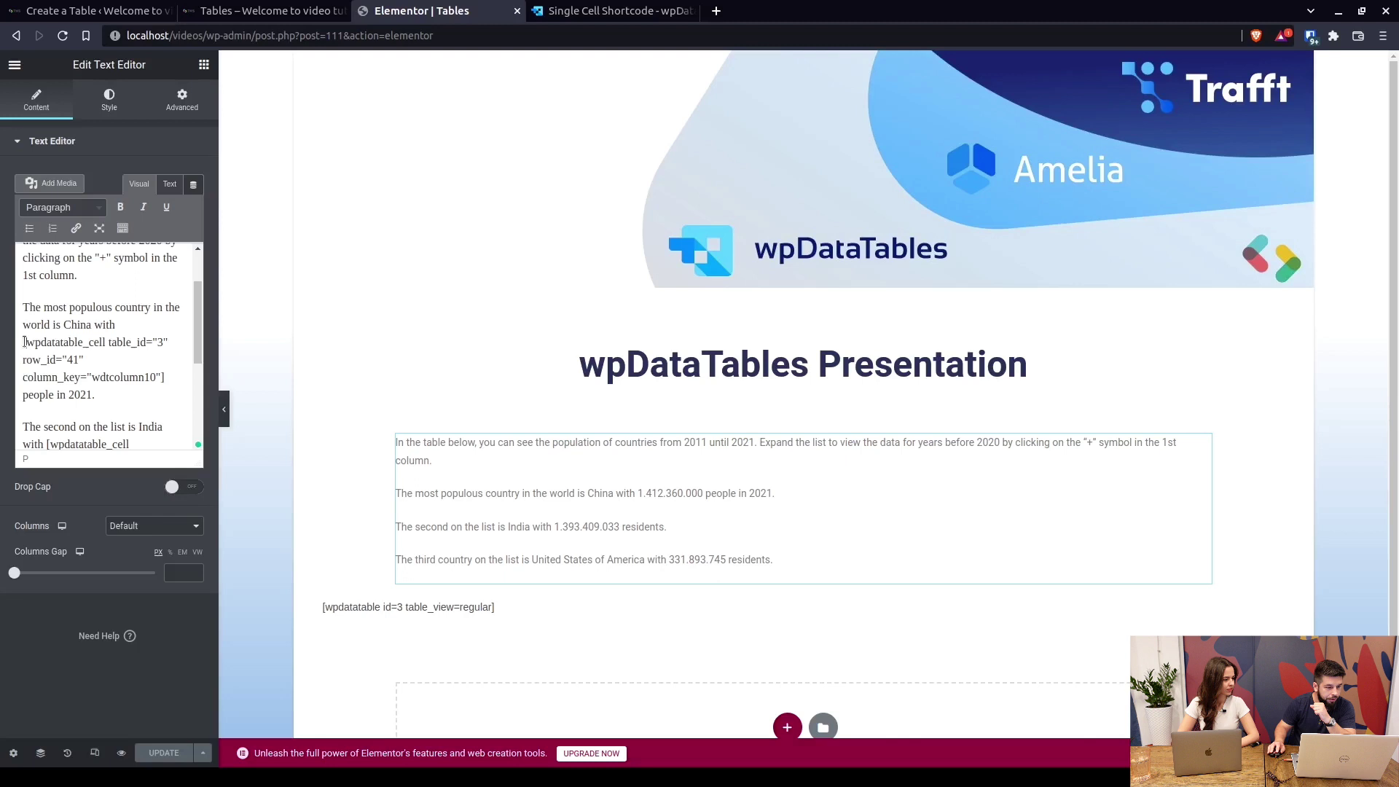
double_click(41, 343)
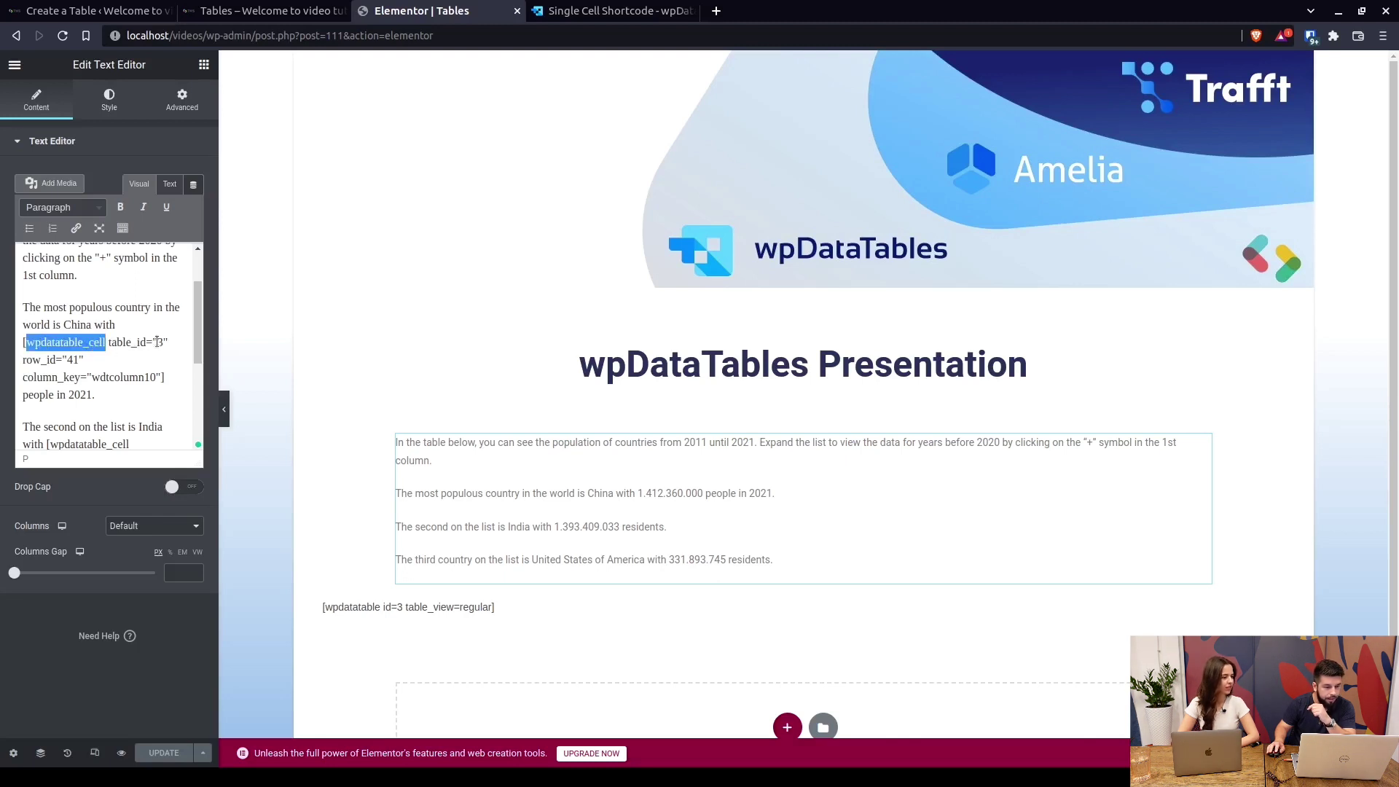
Switch between Elementor and the table constructor, then scroll to the World Population table preview.
left_click(106, 10)
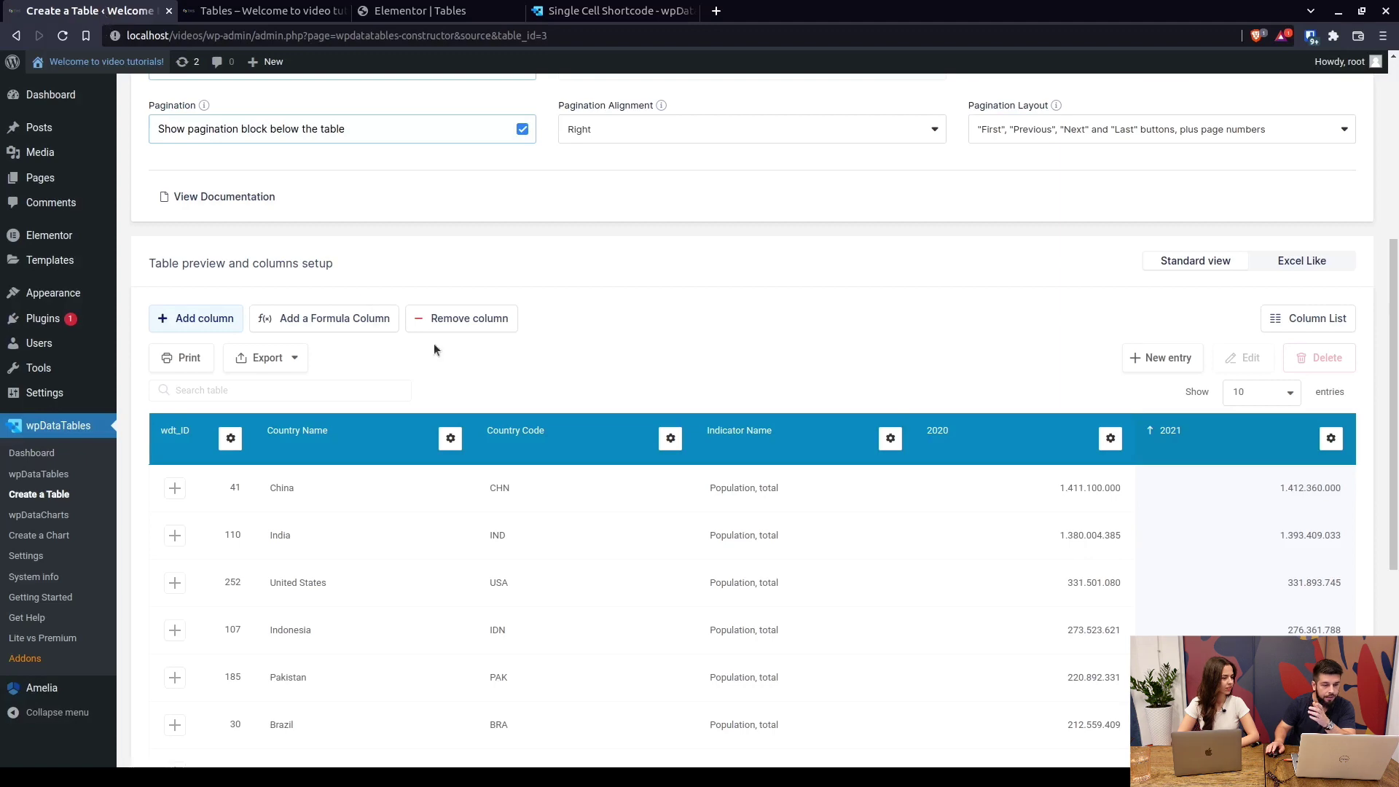
scroll(434, 343, "up", 5)
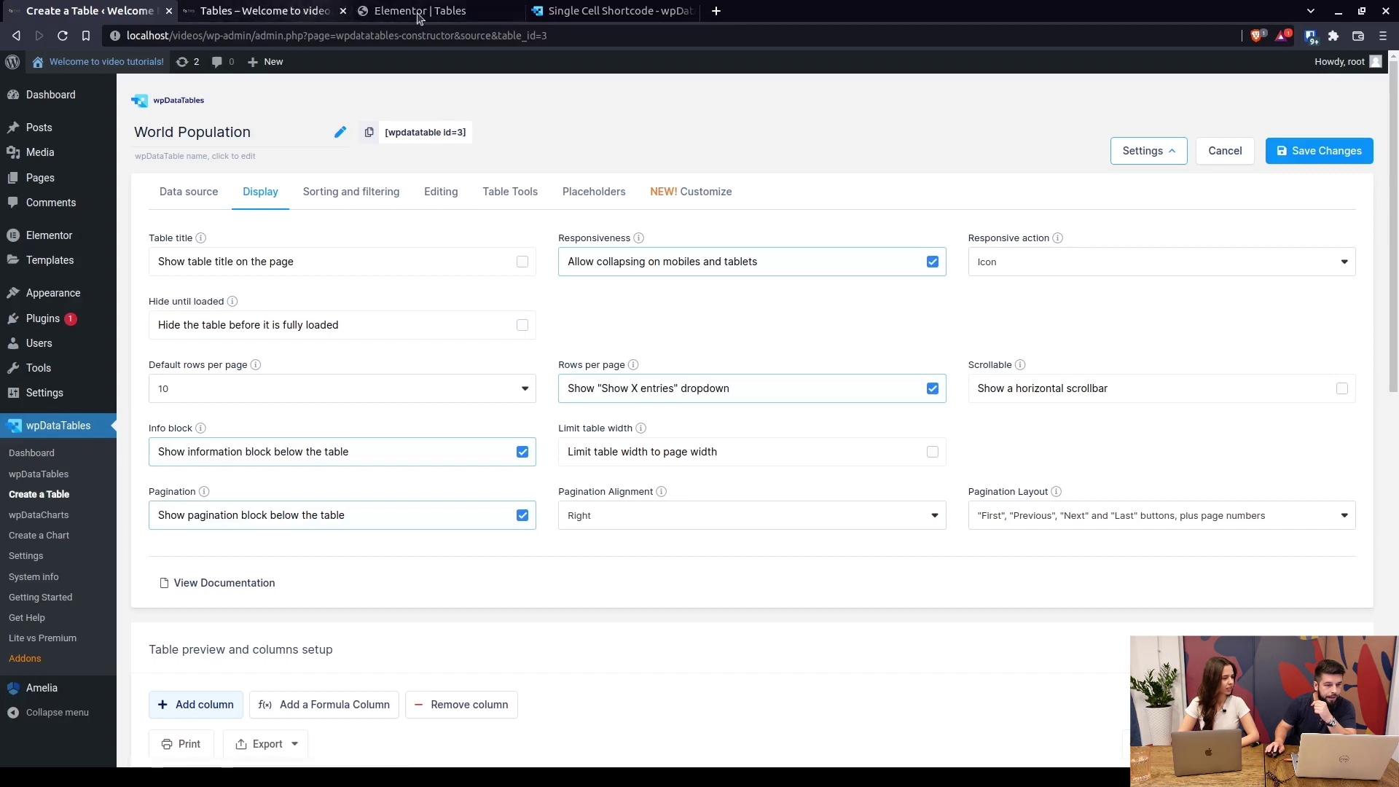
left_click(356, 12)
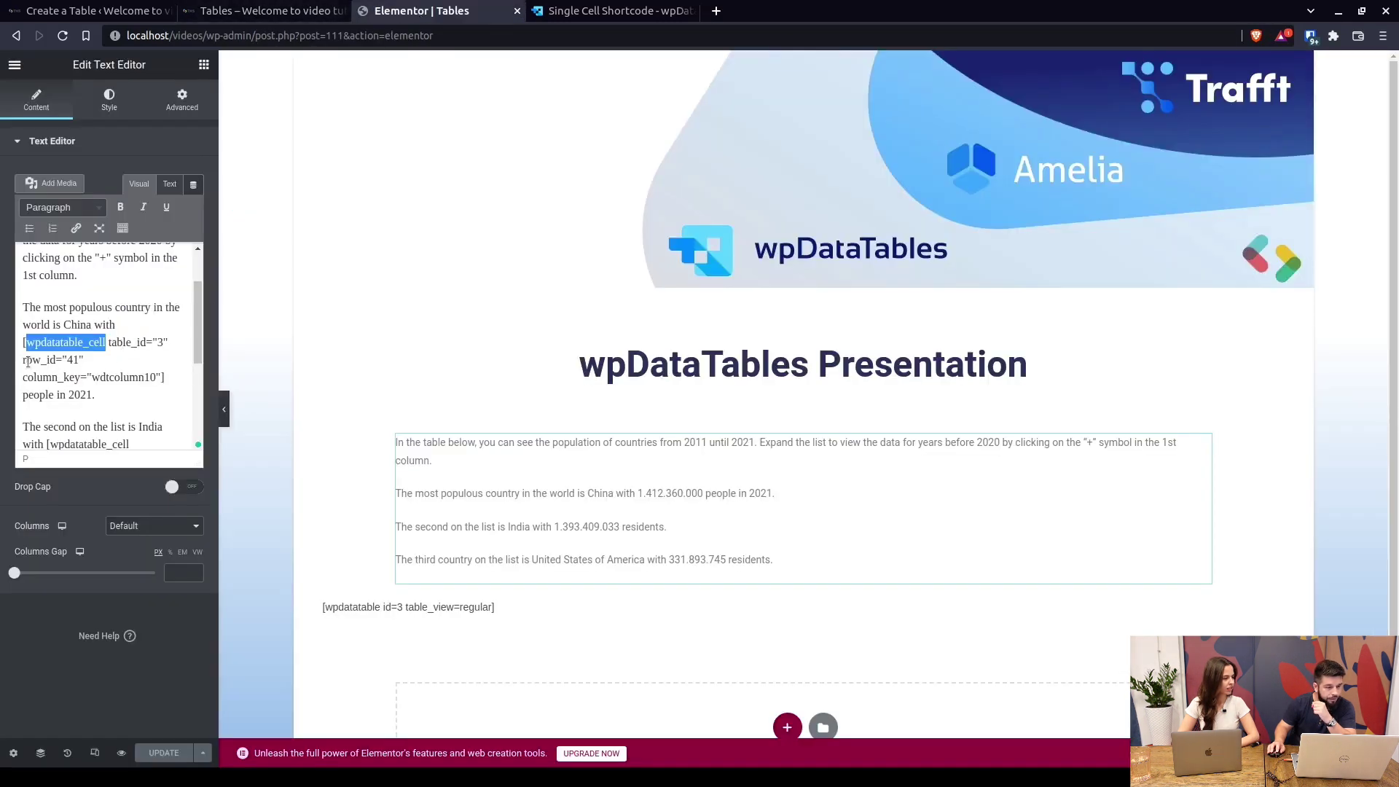
left_click(111, 12)
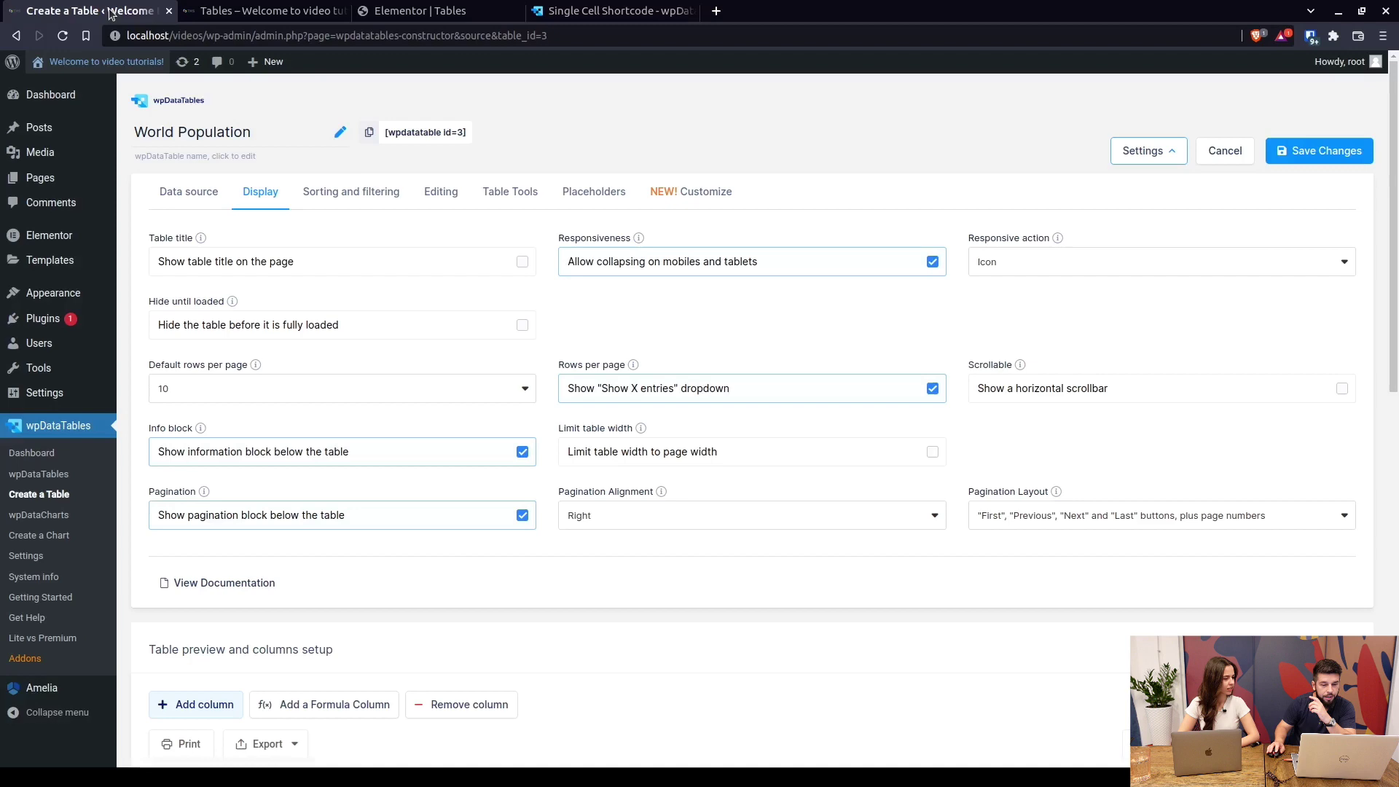
scroll(486, 395, "down", 5)
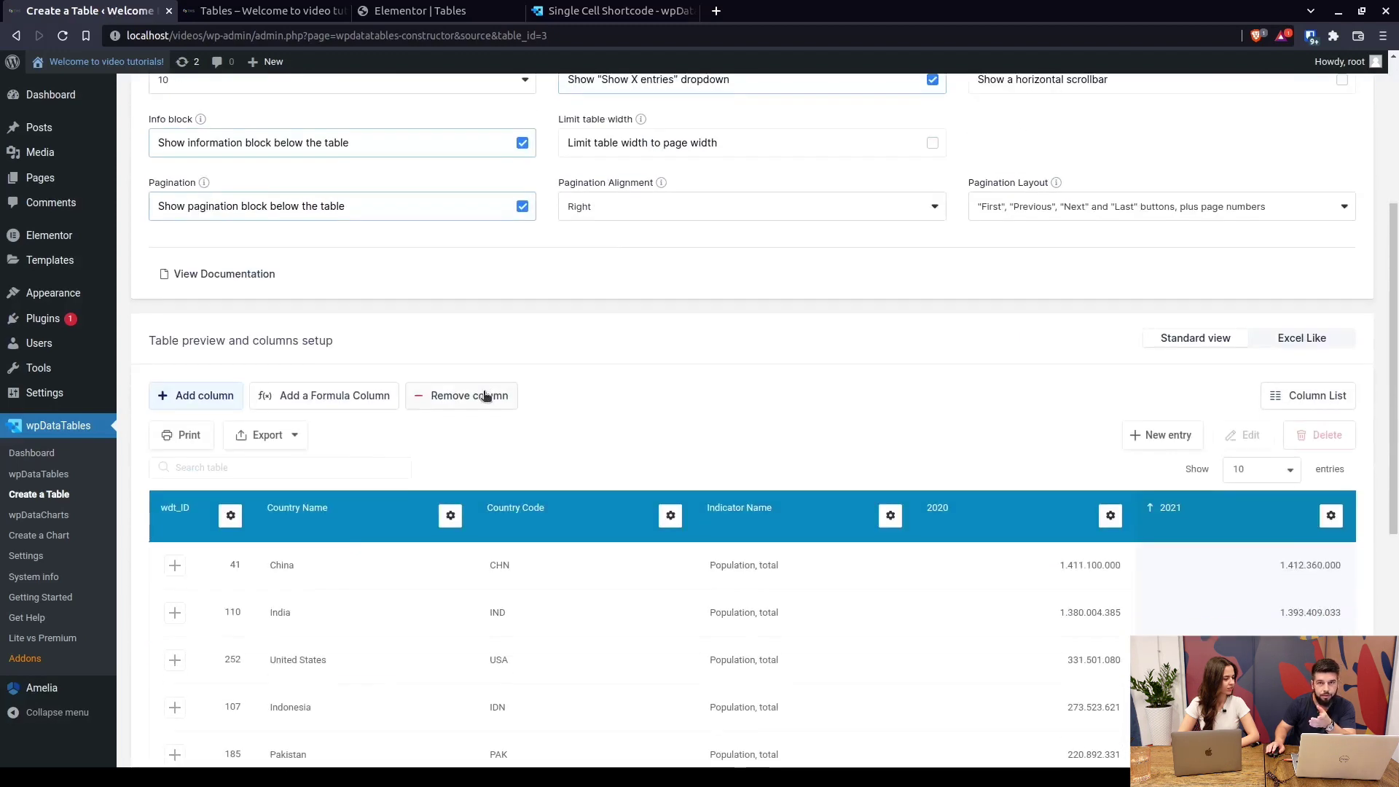
scroll(486, 397, "down", 2)
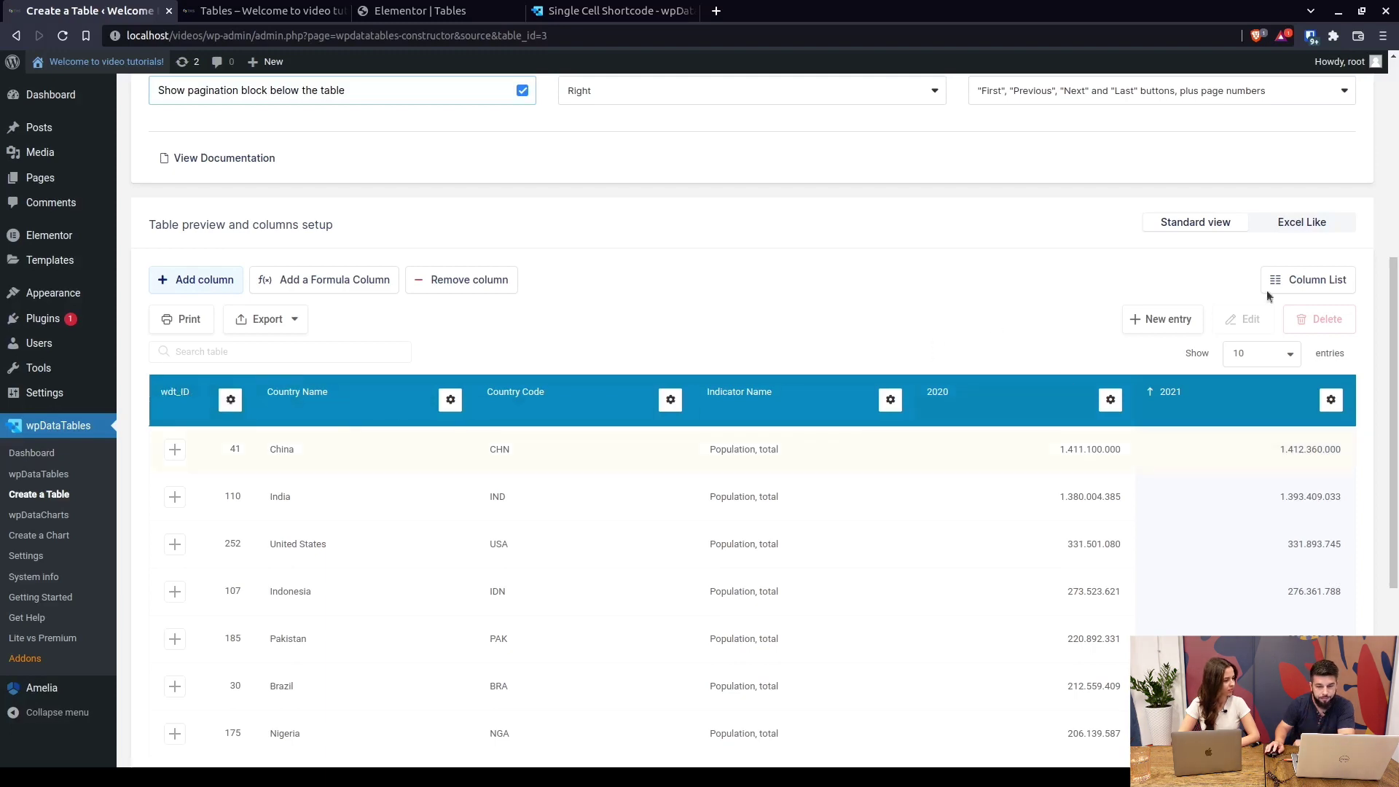
Open and close the Column List, then return to Elementor's shortcode text.
left_click(1309, 285)
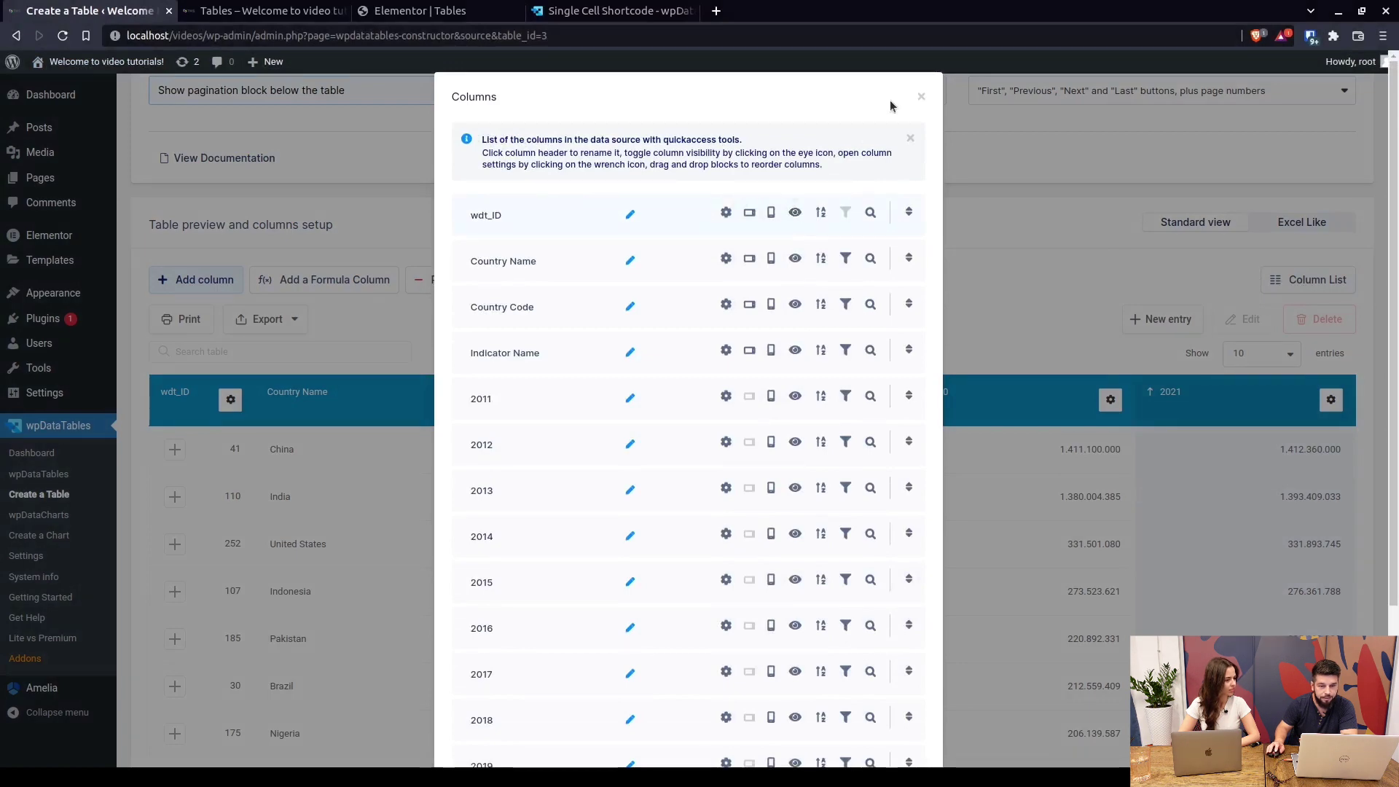
left_click(922, 97)
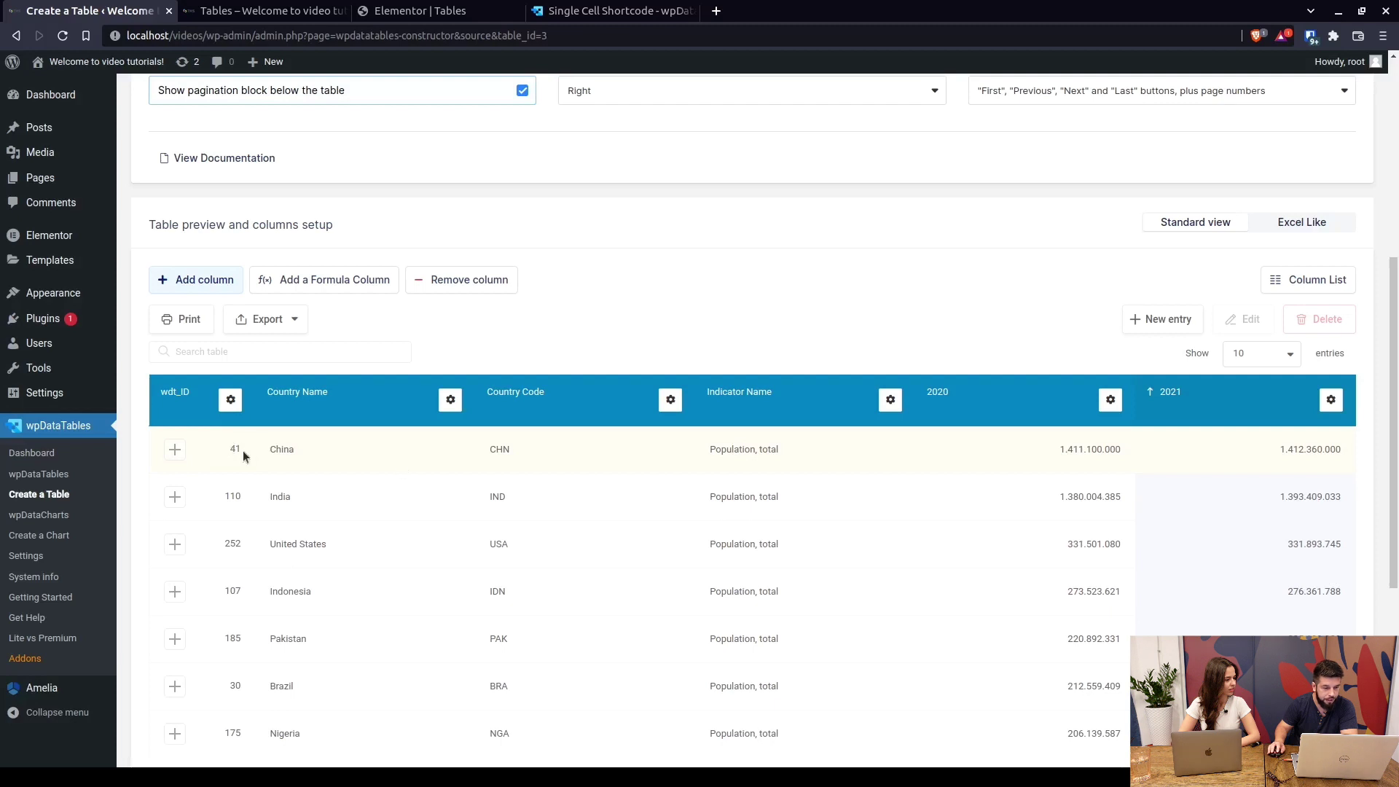
left_click(446, 11)
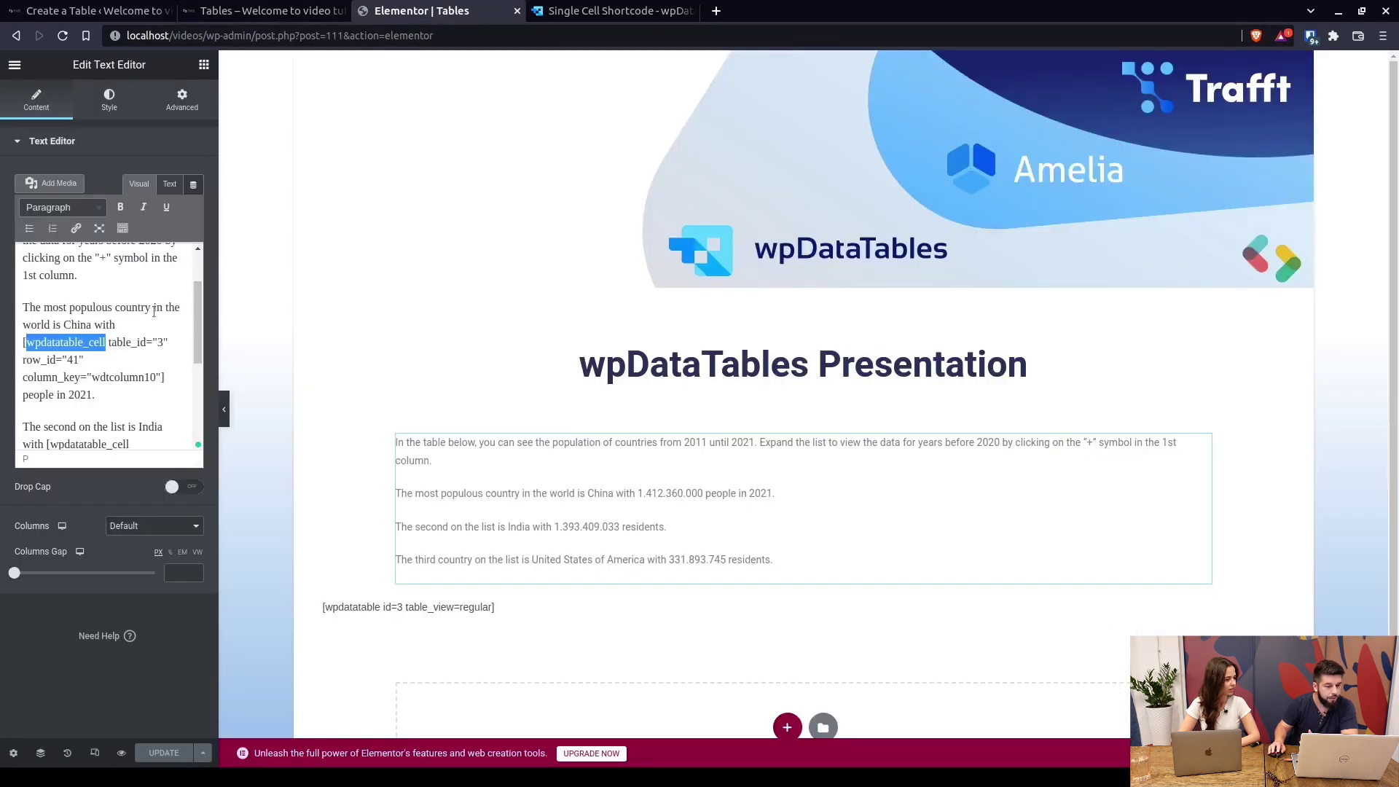
Select row ID 41 and column key wdtcolumn10 in China's shortcode, then switch to wpDataTables.
left_click(46, 360)
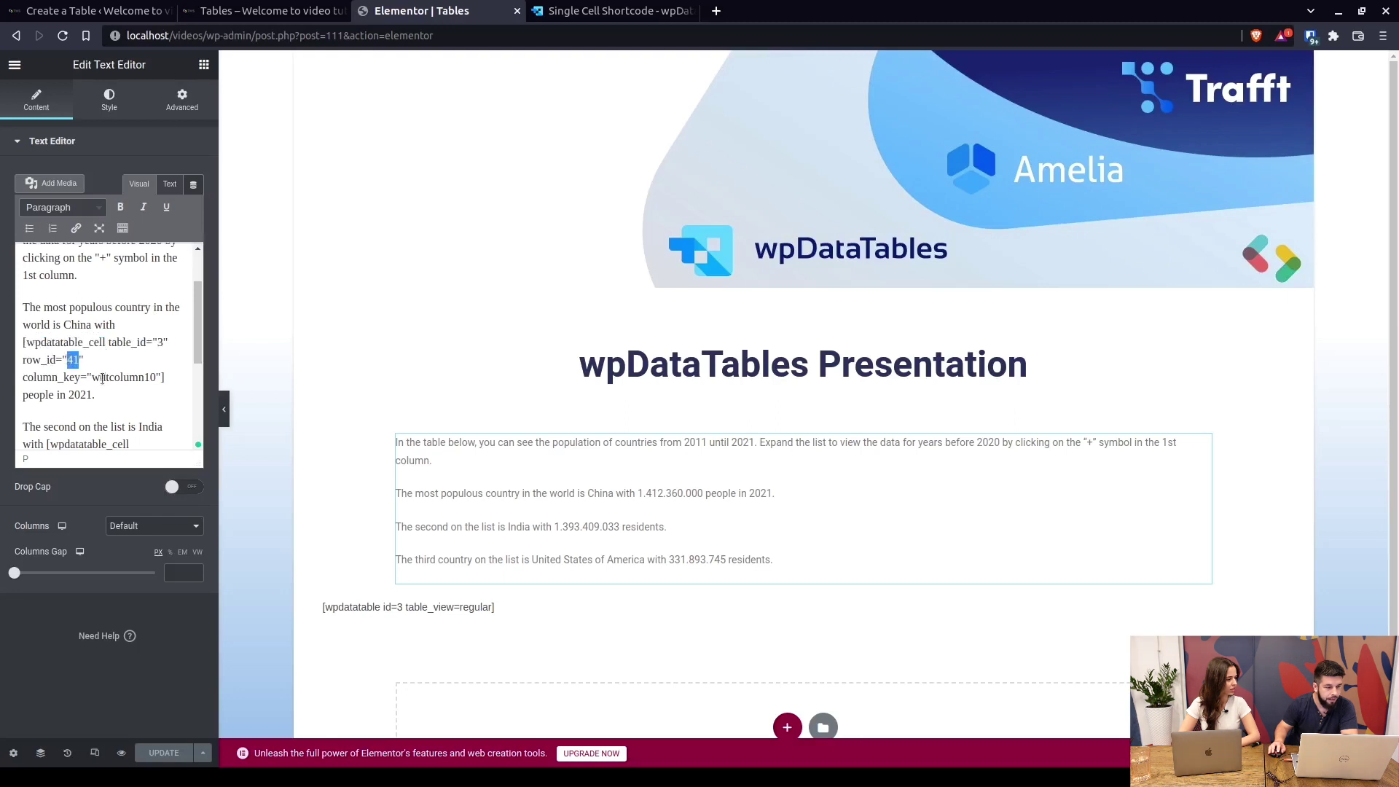
double_click(101, 376)
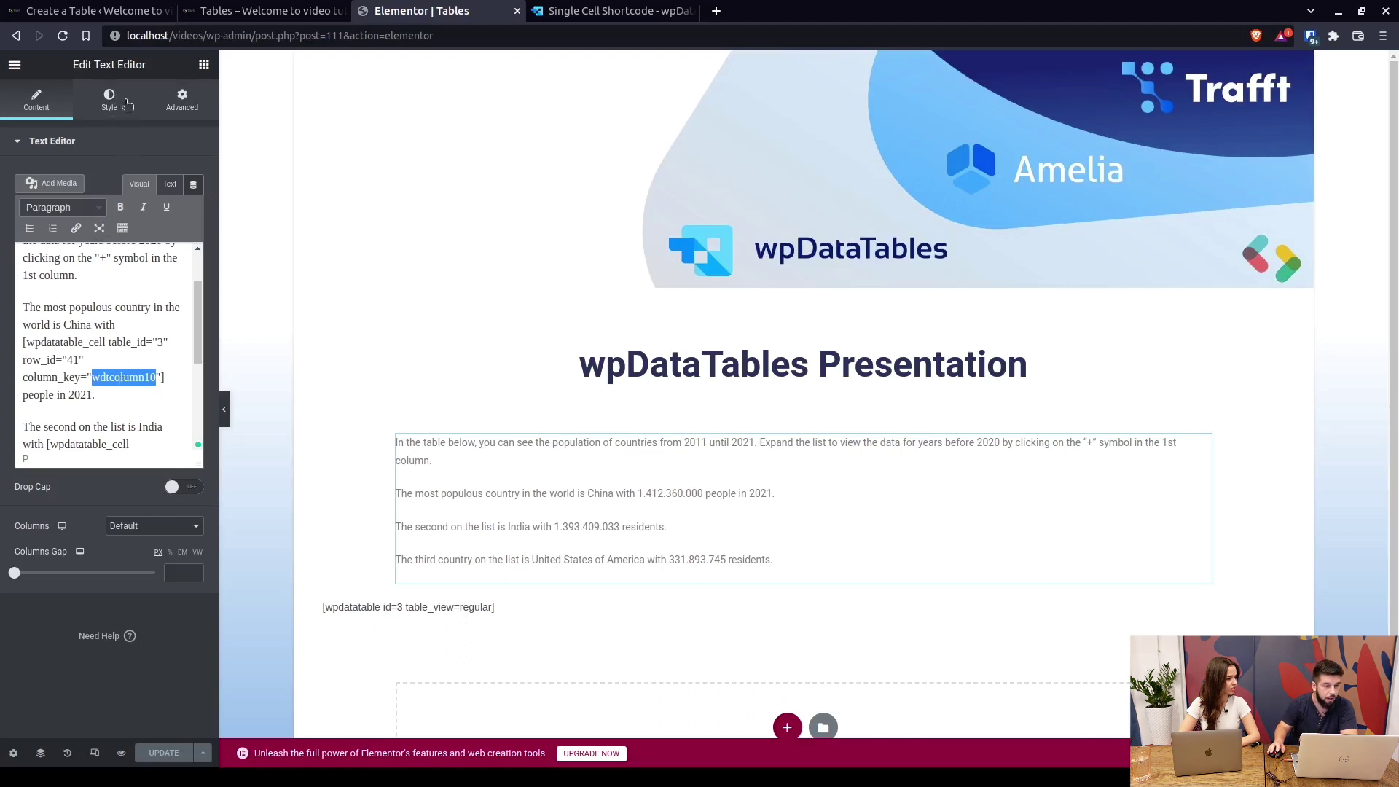
left_click(102, 11)
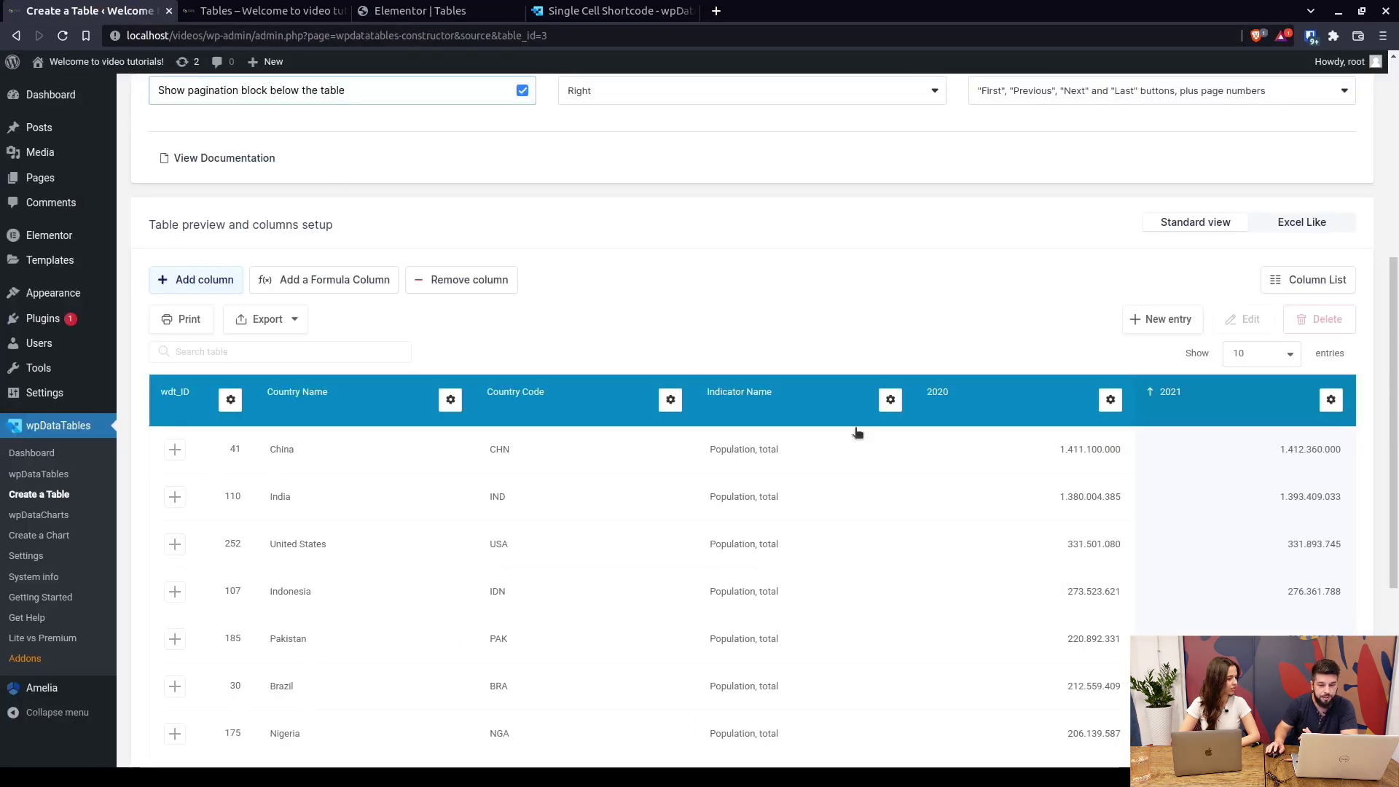
Open the 2021 column's settings to confirm its key wdtcolumn10, then view the published Tables page.
left_click(1331, 400)
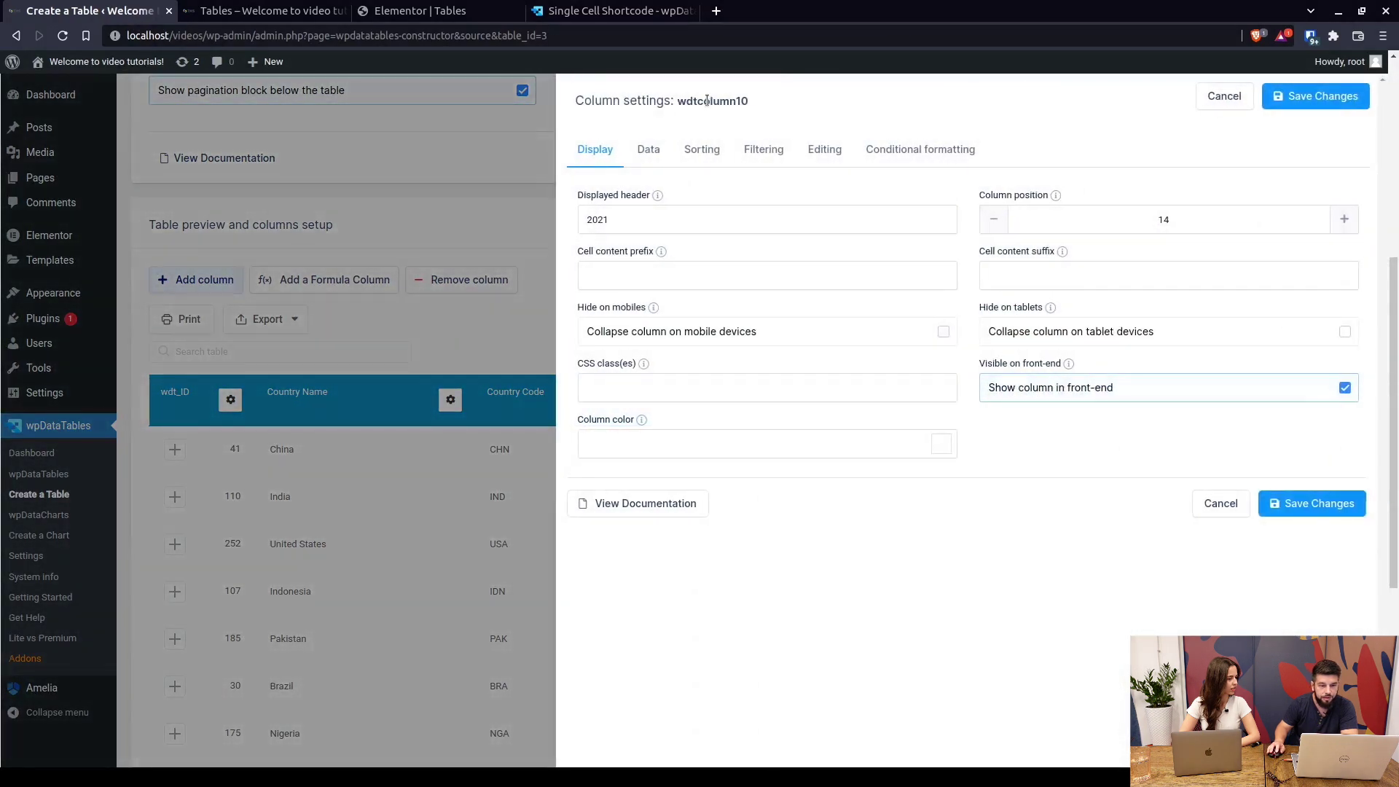
double_click(706, 101)
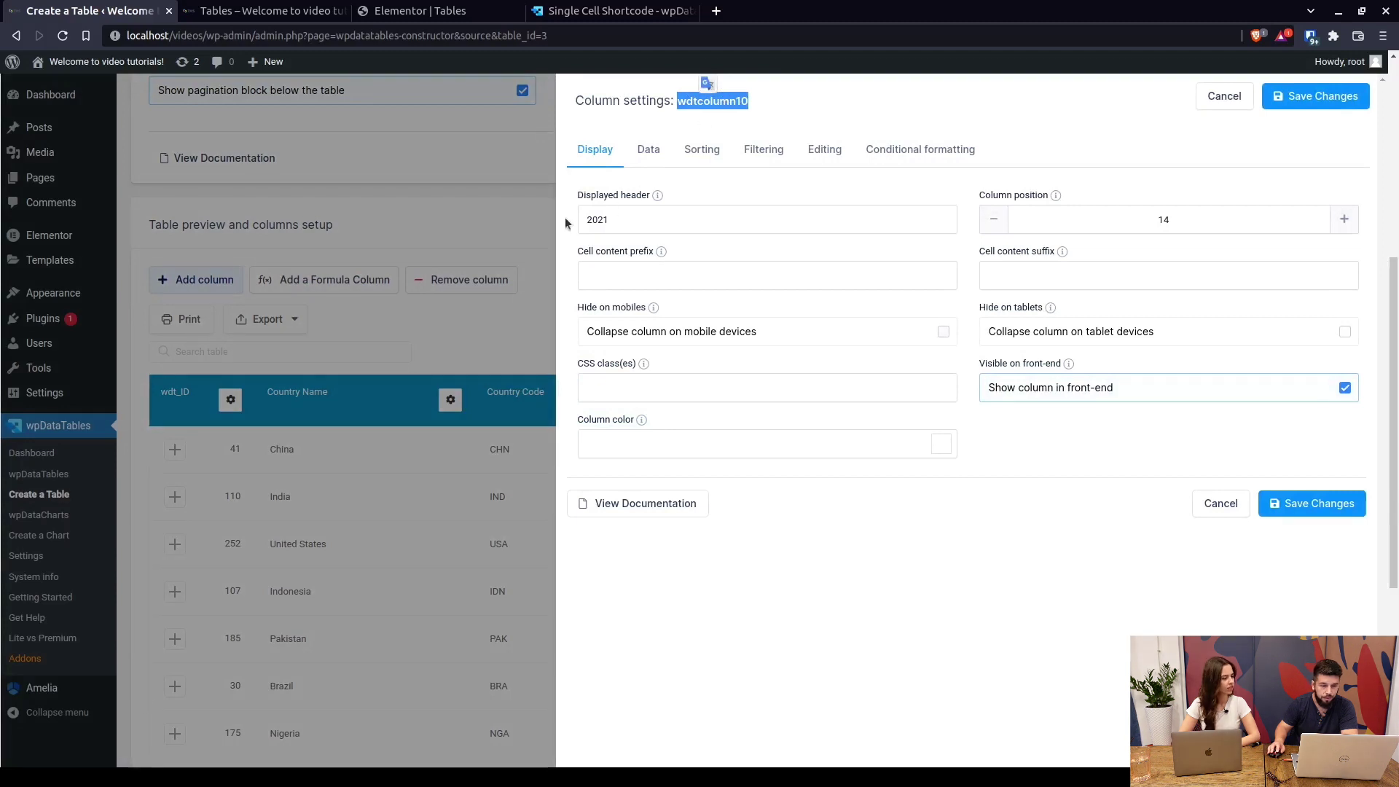
double_click(718, 101)
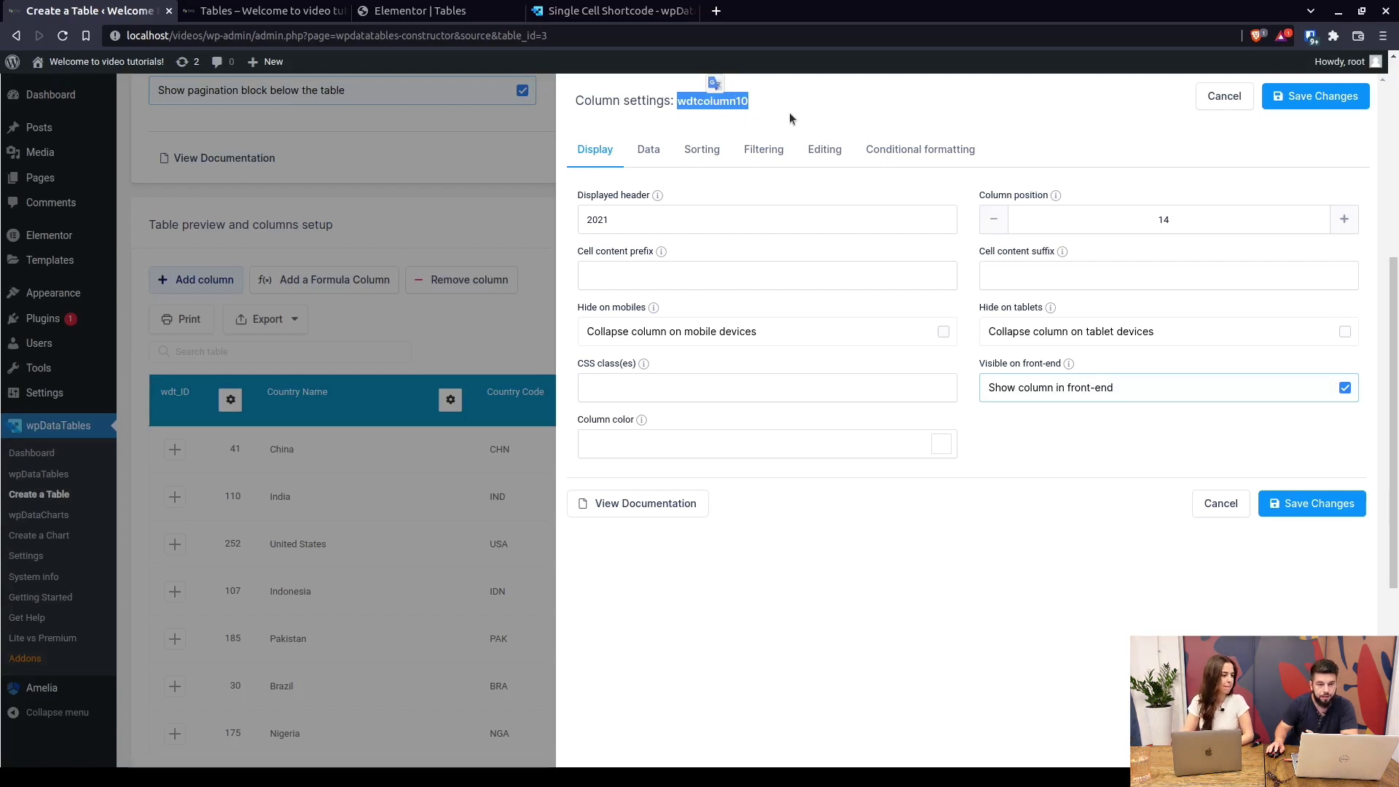
left_click(266, 11)
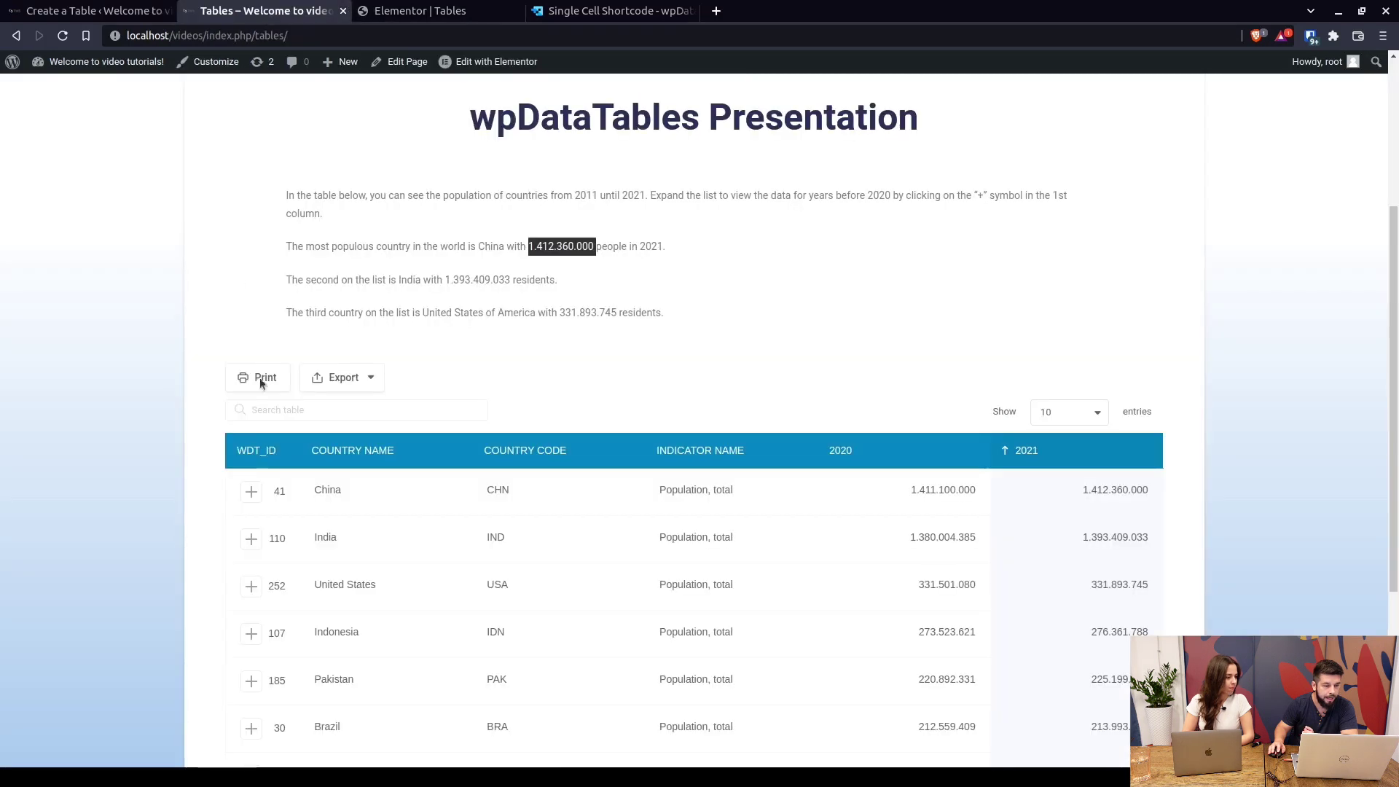
Scroll through the Elementor shortcodes for India (row 110) and the United States (row 252).
left_click(378, 10)
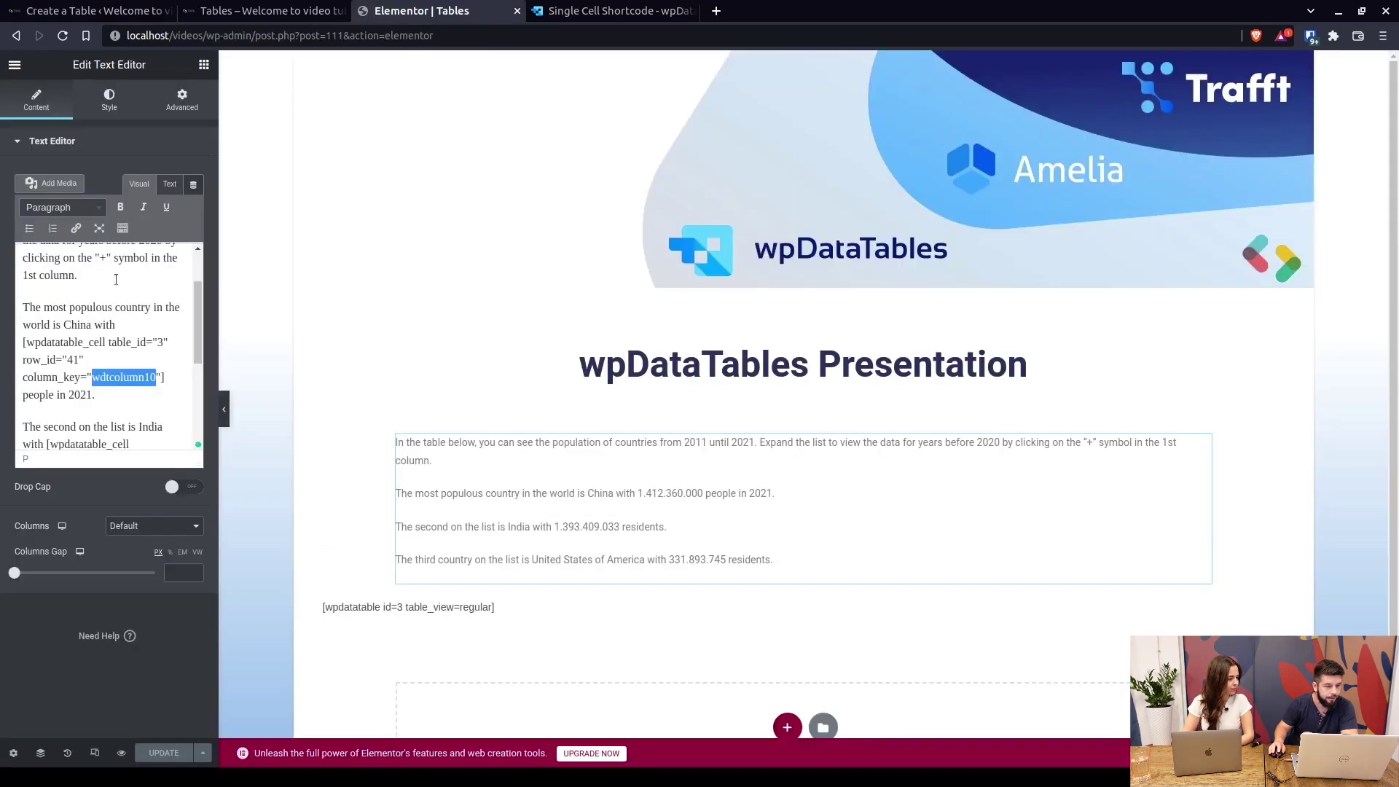
double_click(65, 343)
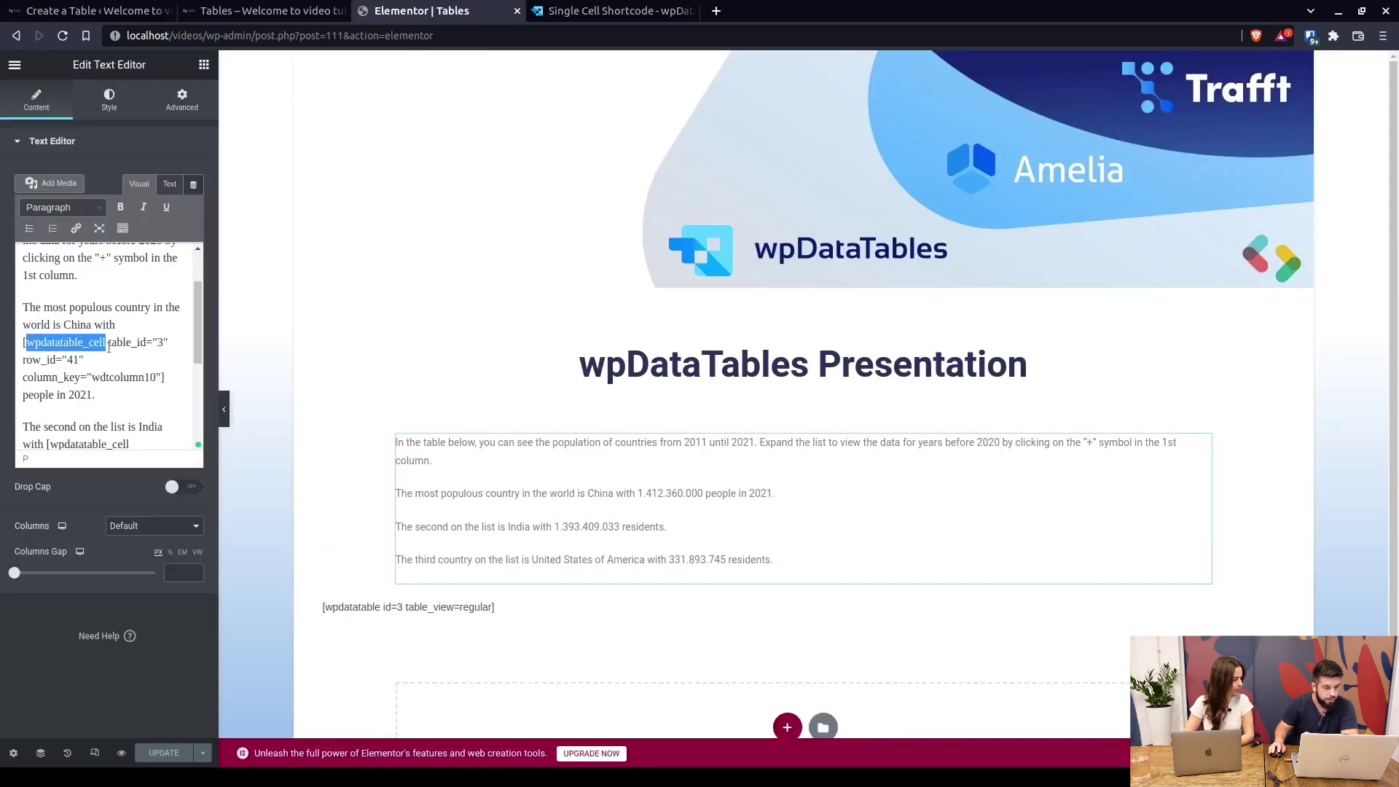
left_click(161, 342)
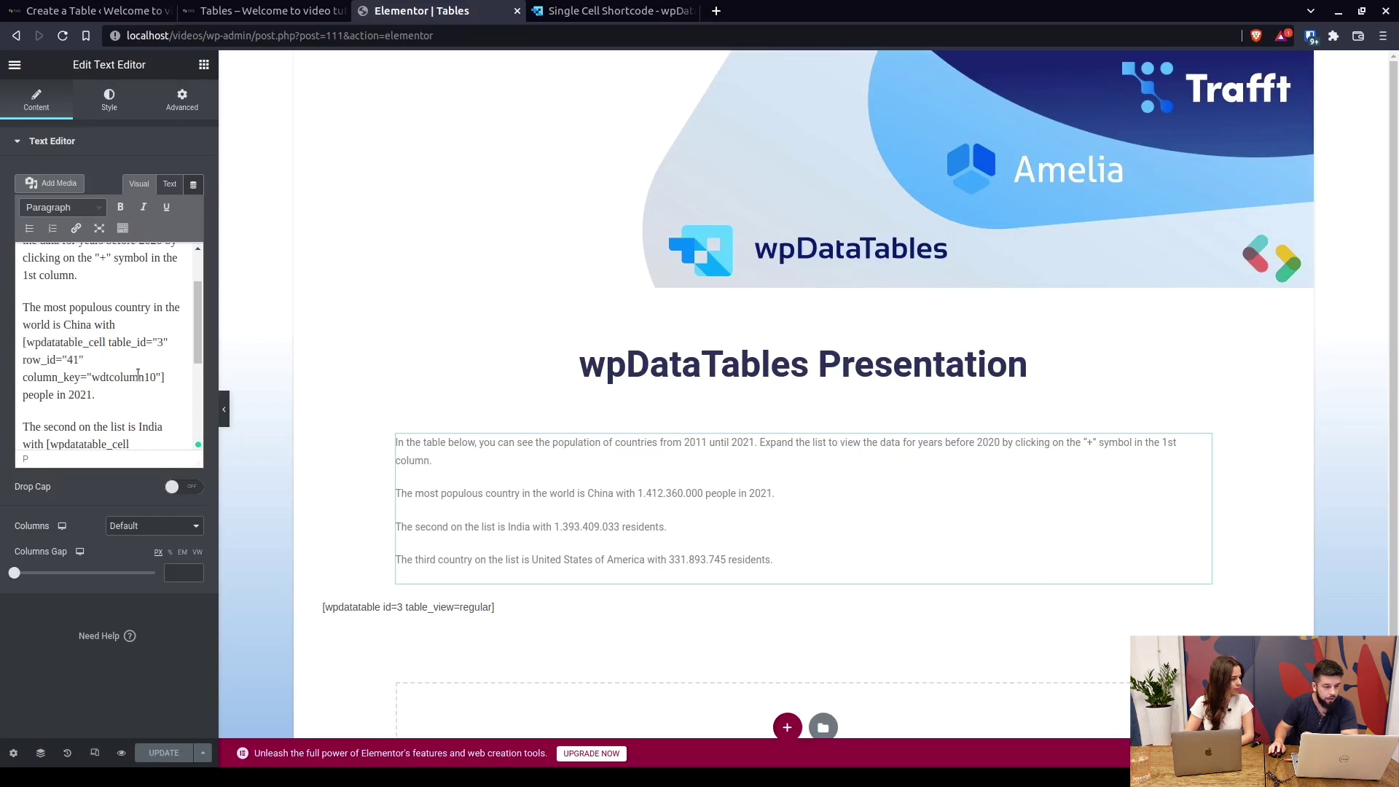
scroll(87, 382, "down", 3)
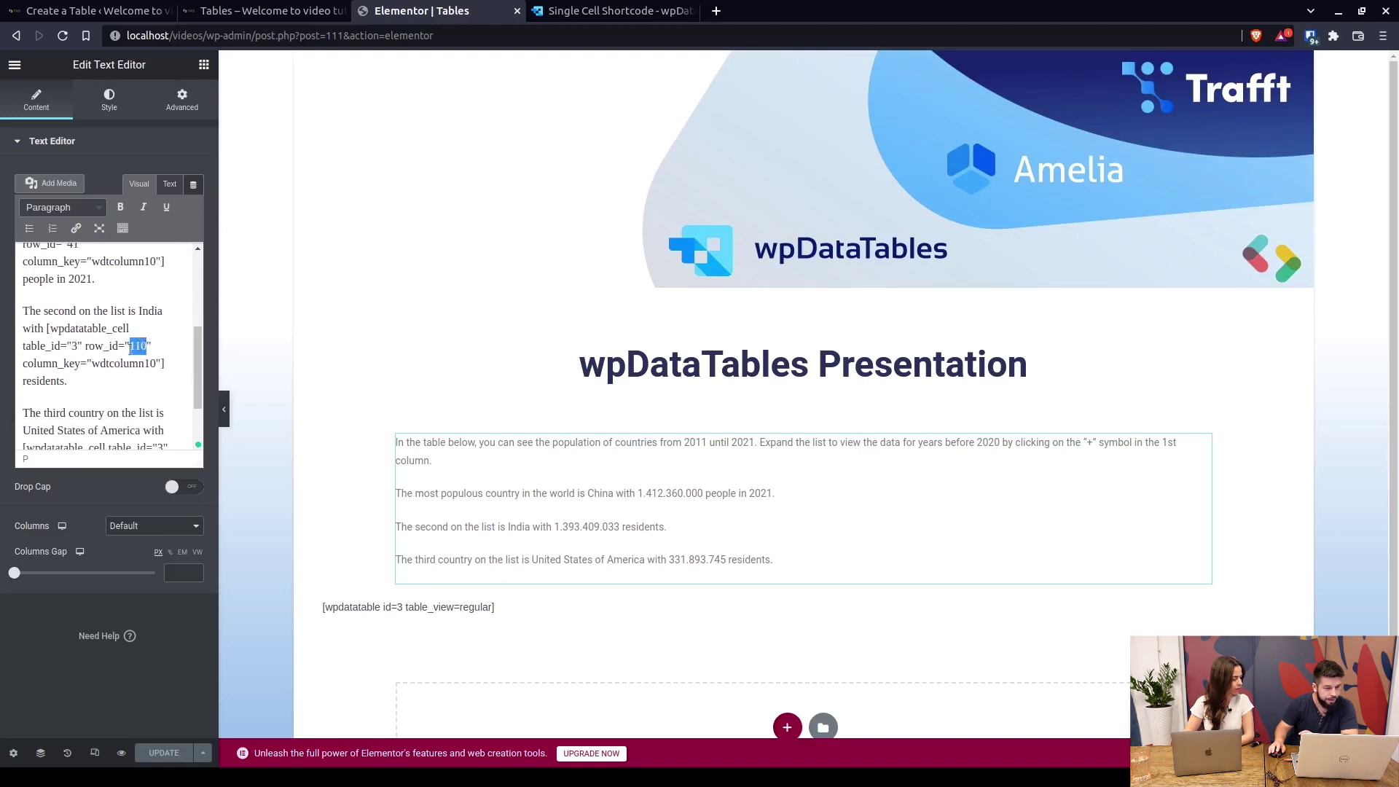
scroll(124, 350, "down", 2)
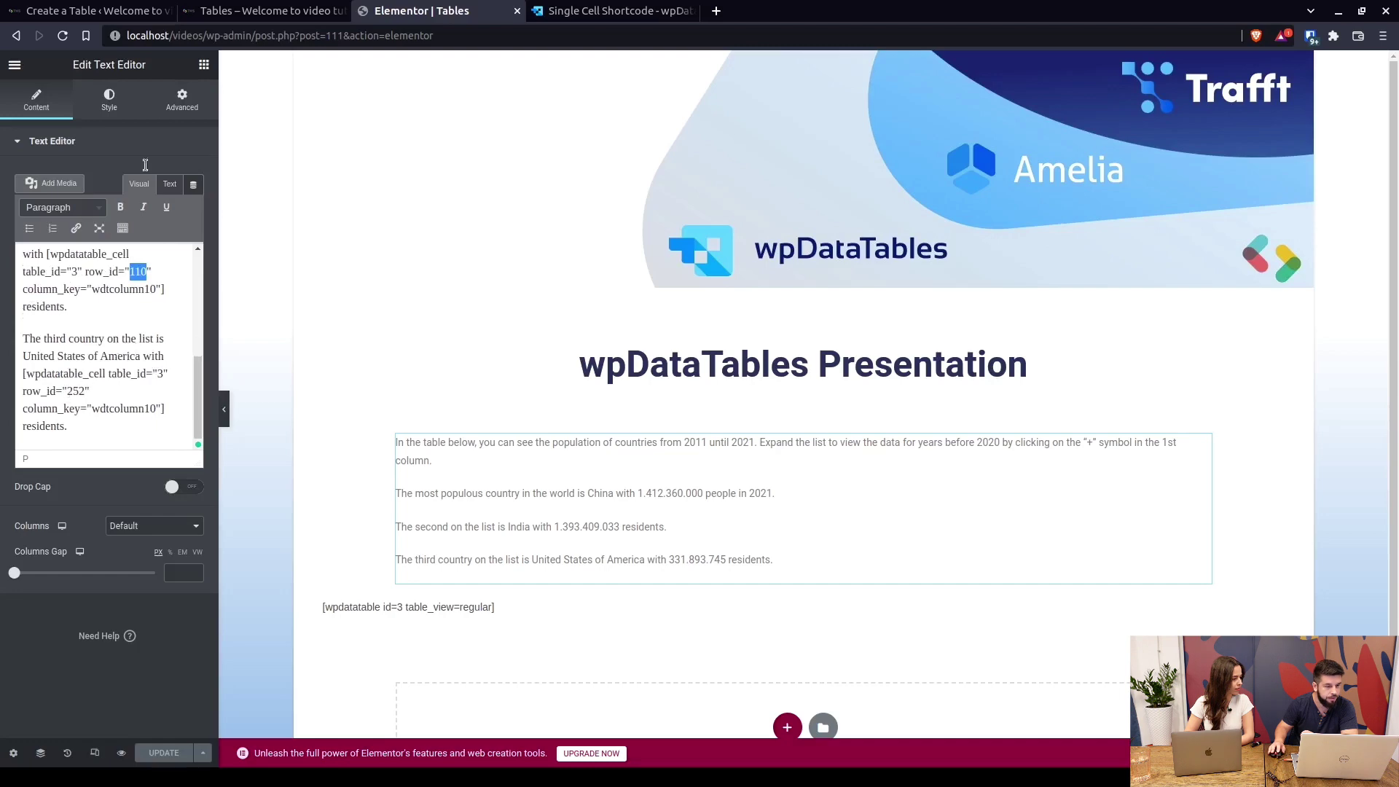
Cancel the 2021 column settings without saving and view the published Tables page.
left_click(110, 14)
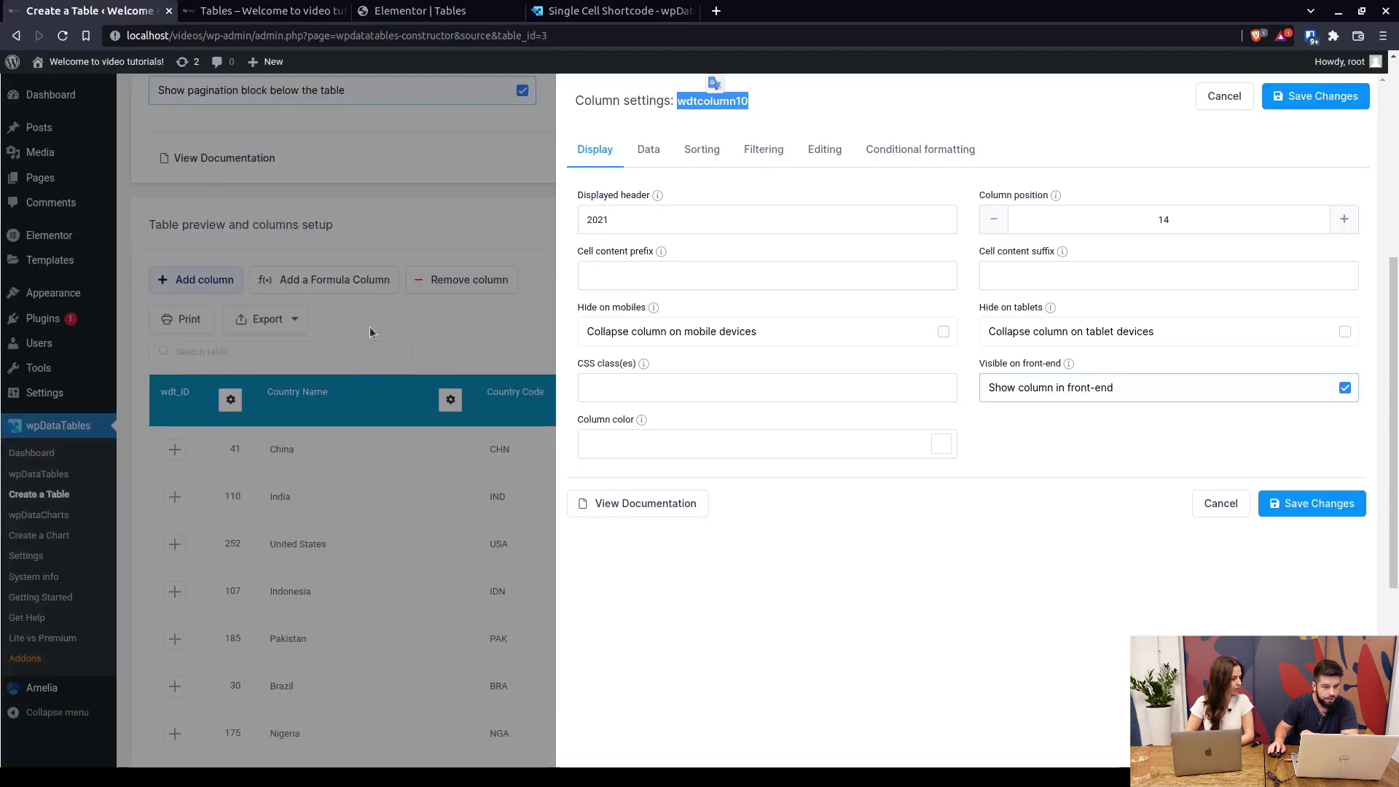
left_click(1221, 503)
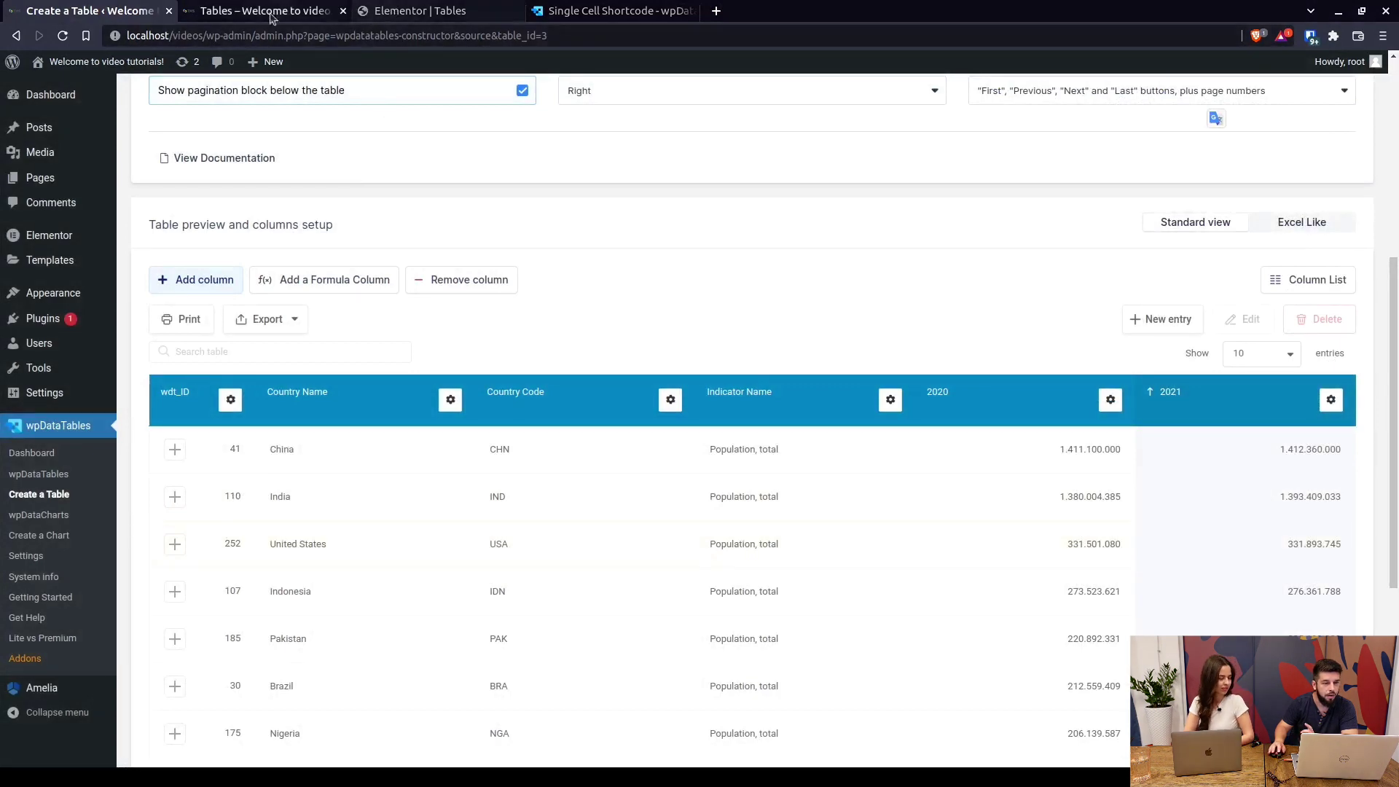
left_click(409, 9)
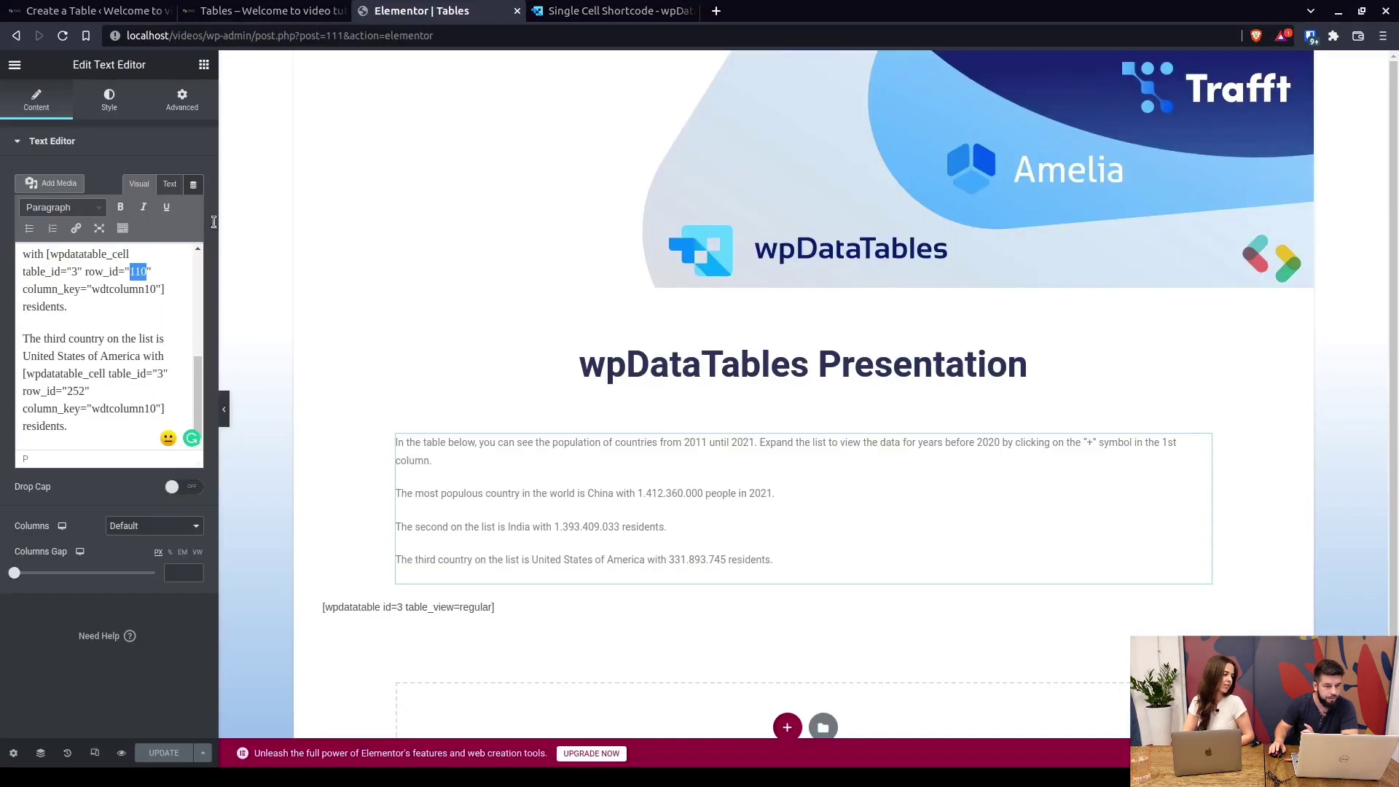
left_click(267, 20)
left_click(400, 262)
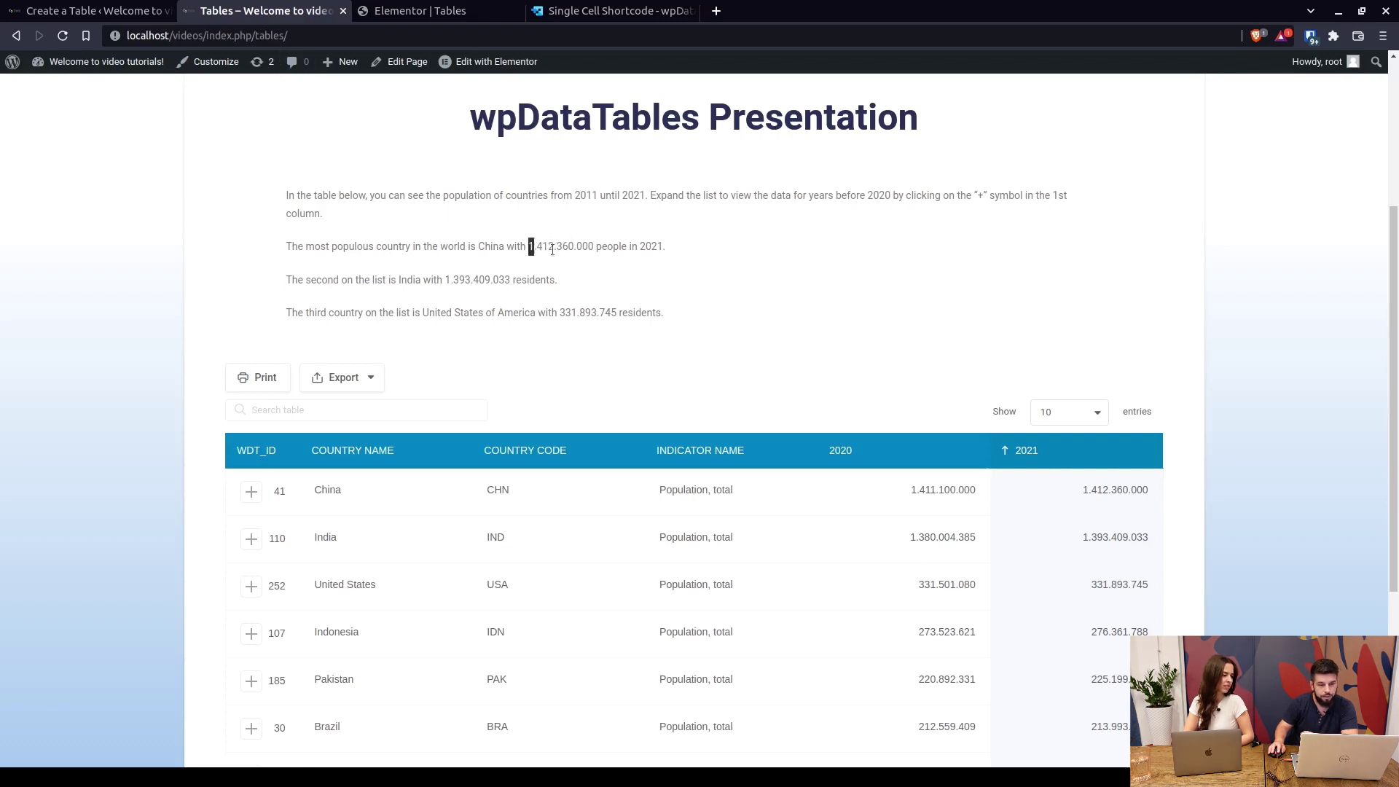
left_click_drag(552, 250, 596, 259)
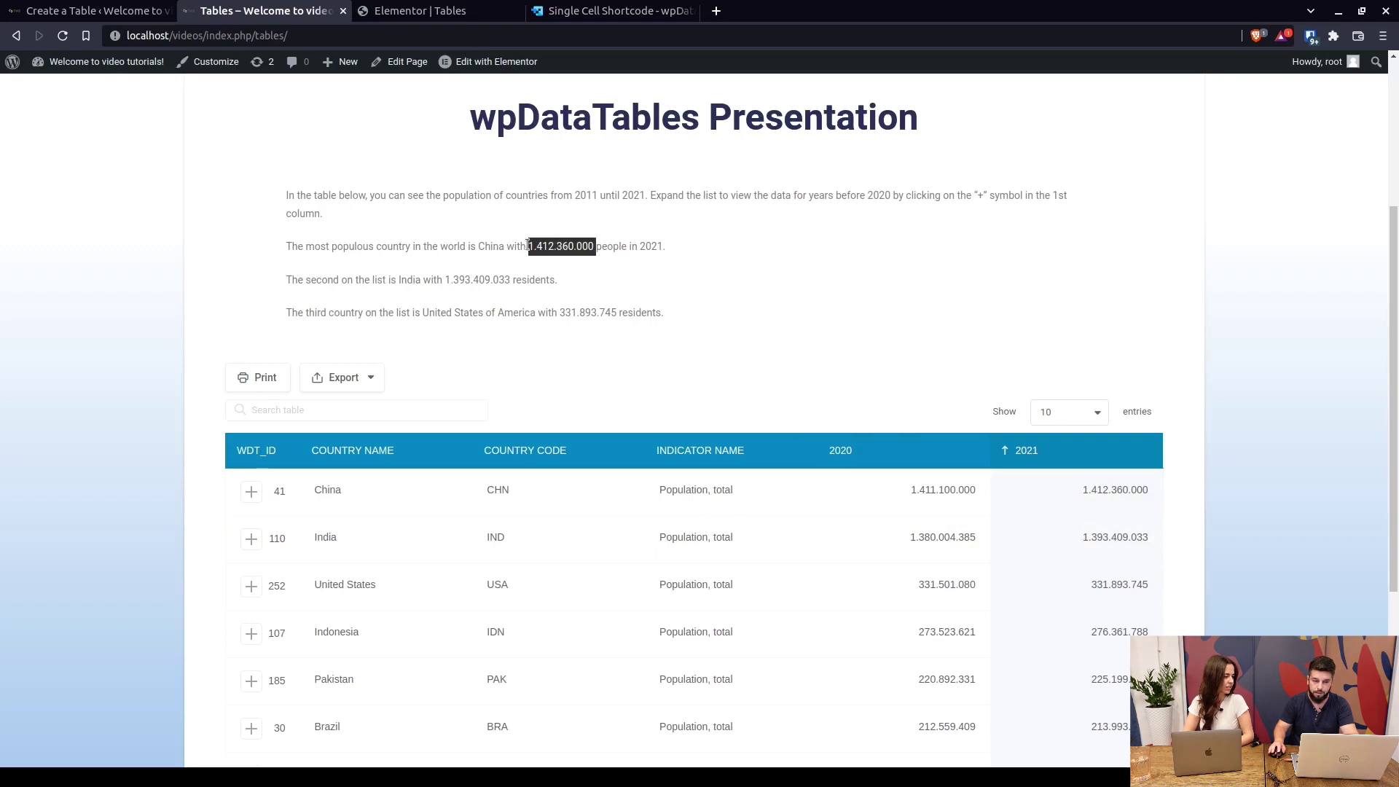
left_click(604, 245)
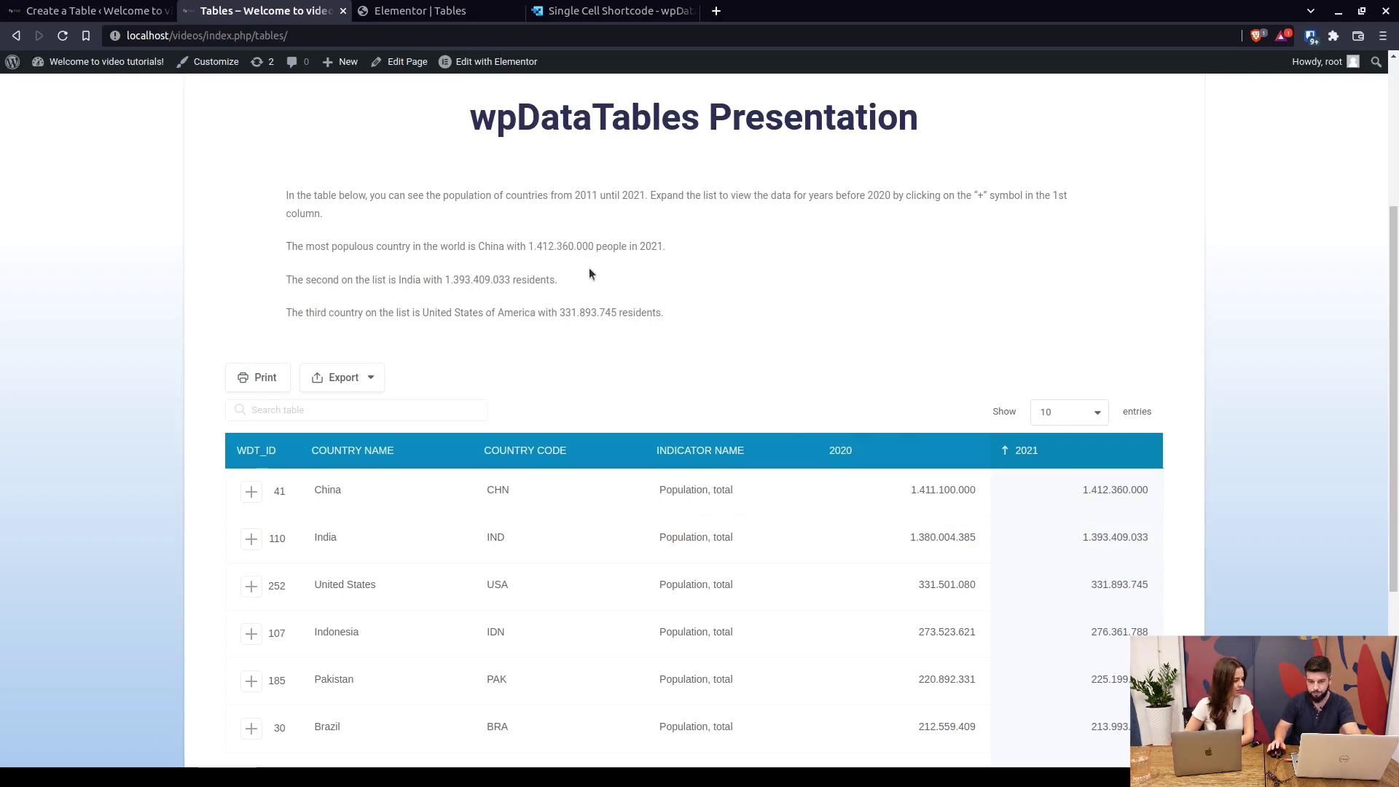